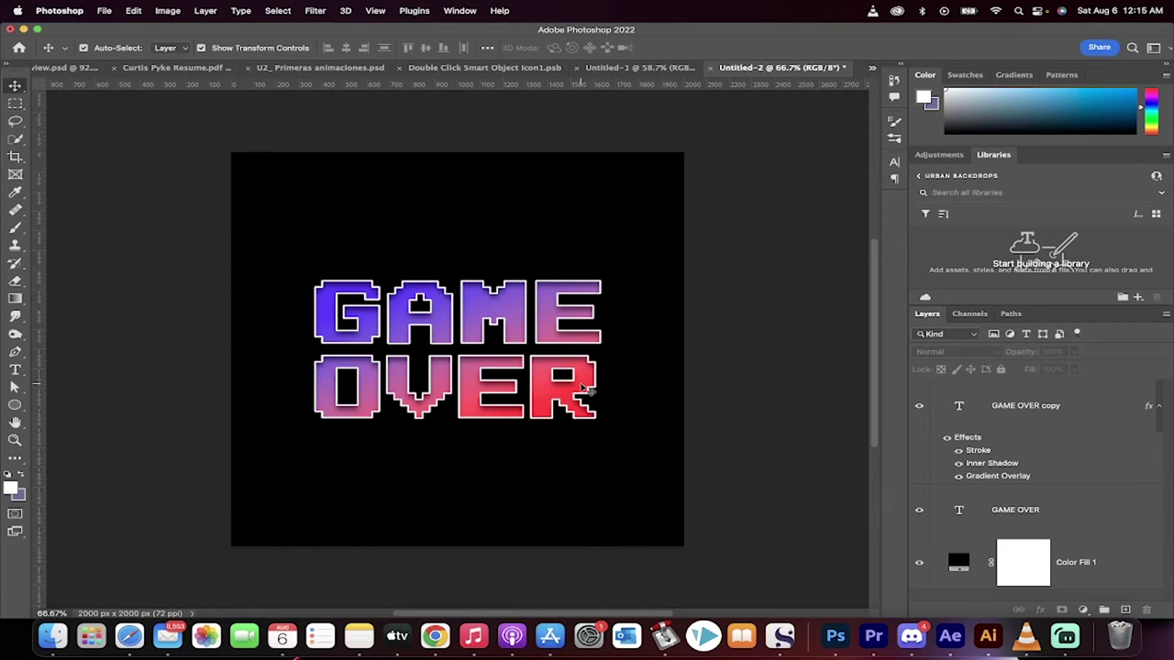
Step: Zoom in and out to inspect the finished gradient GAME OVER example
scroll(587, 389, "up", 3)
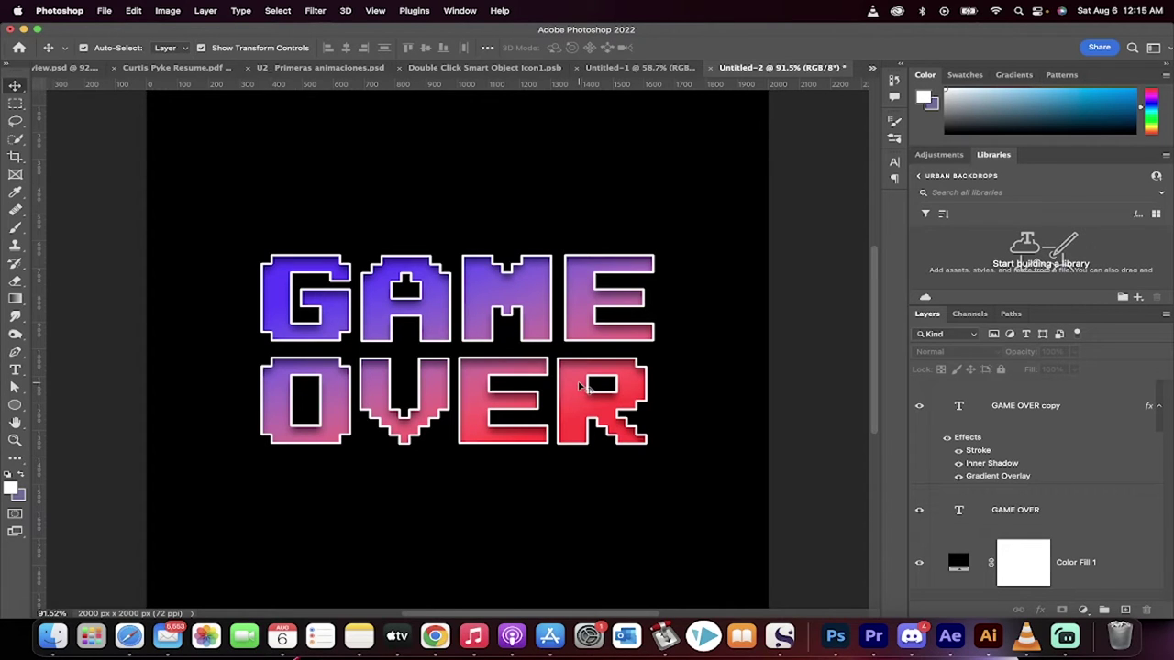
scroll(580, 387, "down", 1)
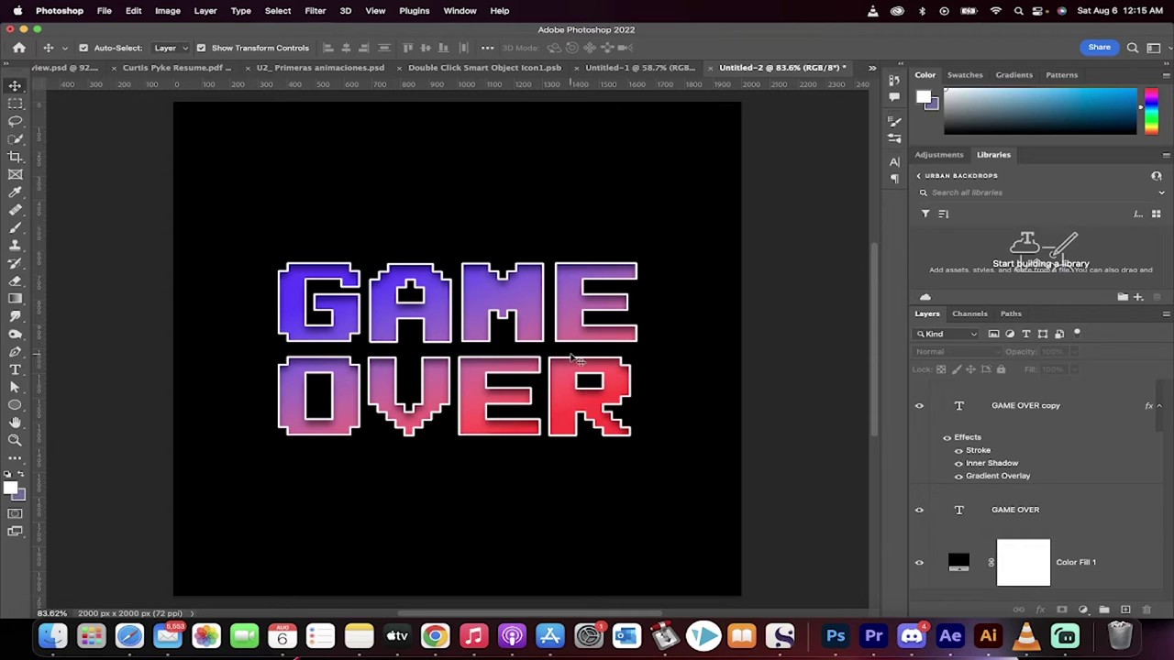
scroll(578, 359, "down", 1)
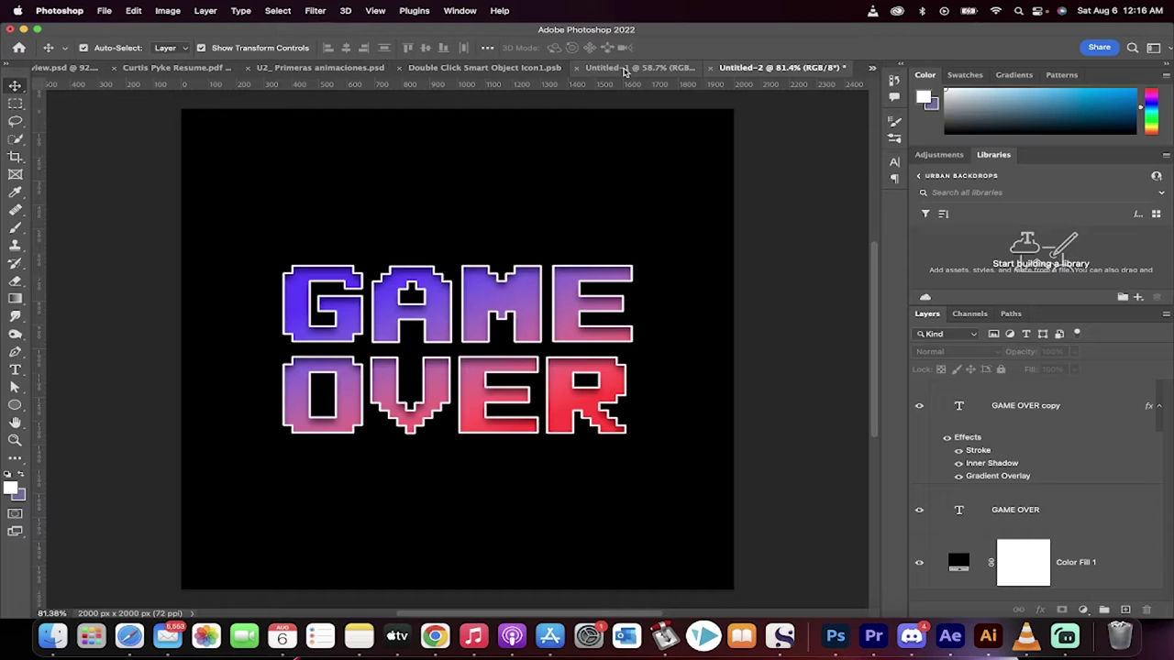
Step: Create a new 2000 × 2000 px transparent document
left_click(103, 10)
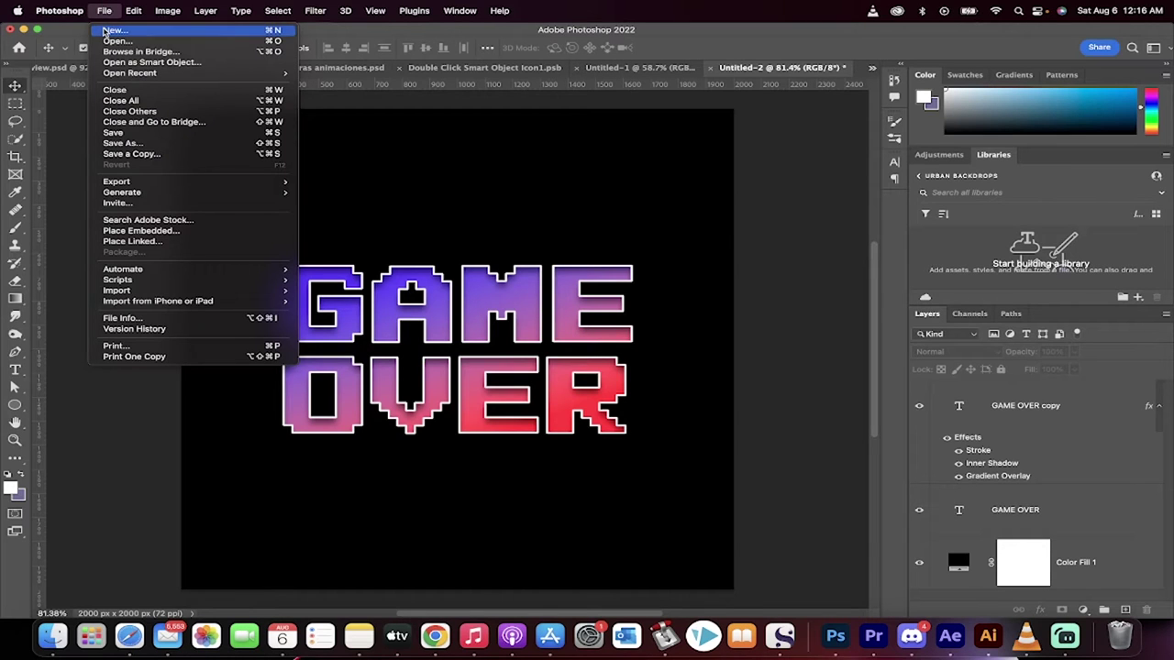
left_click(105, 34)
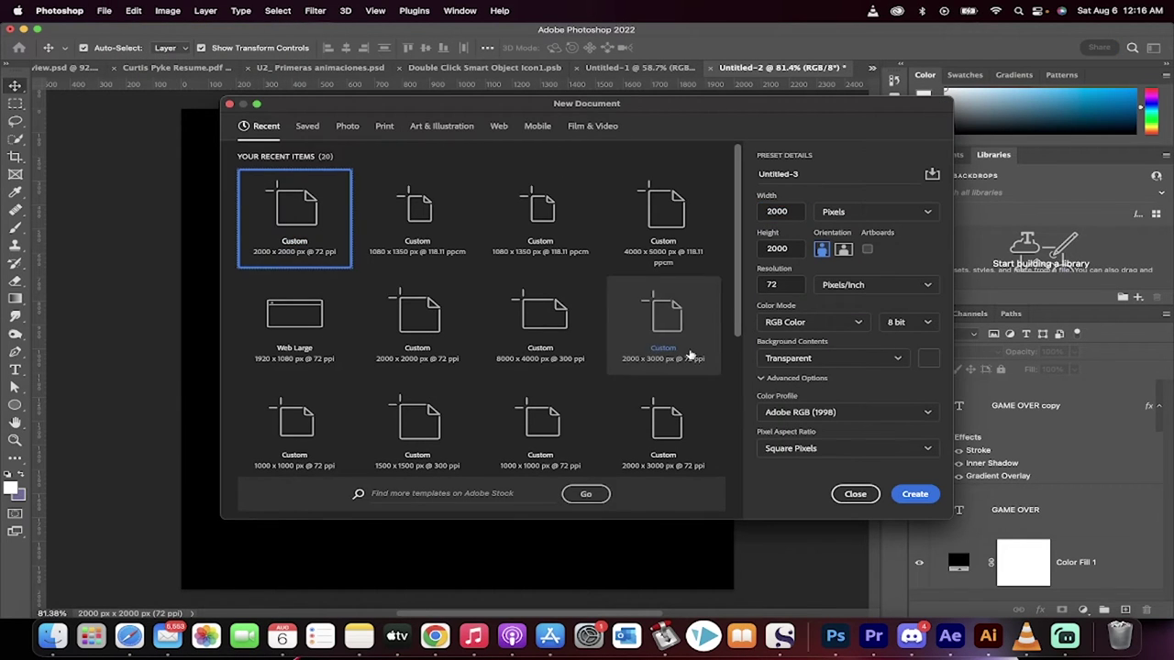
left_click(914, 493)
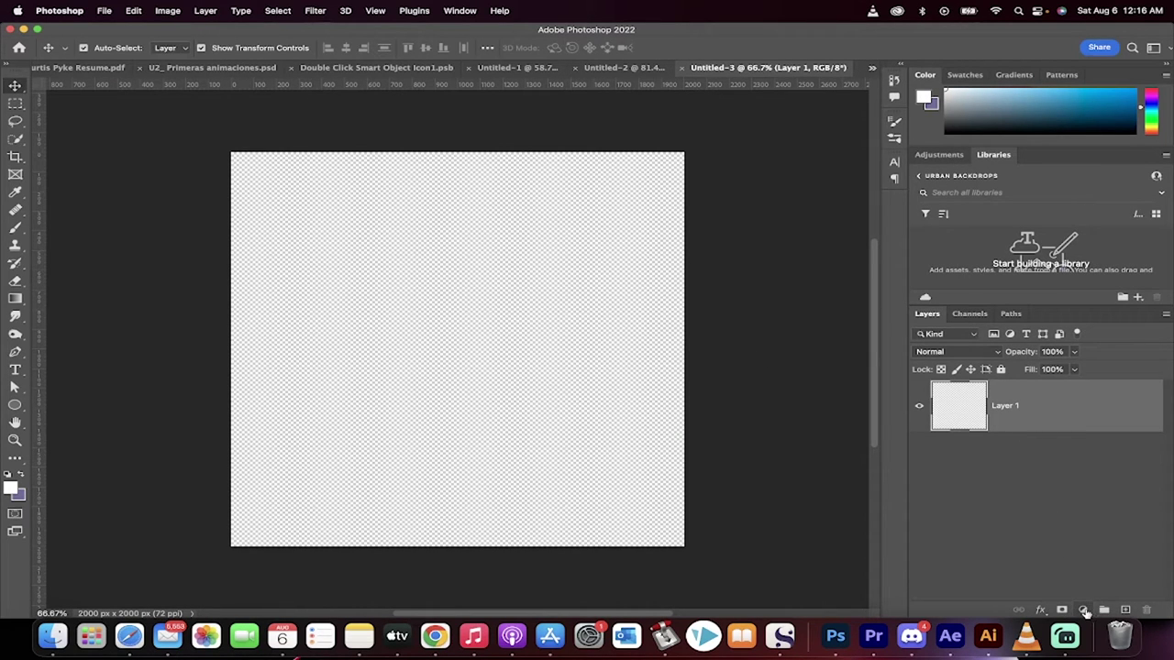
Step: Add a Solid Color fill layer set to black 000000
left_click(1083, 610)
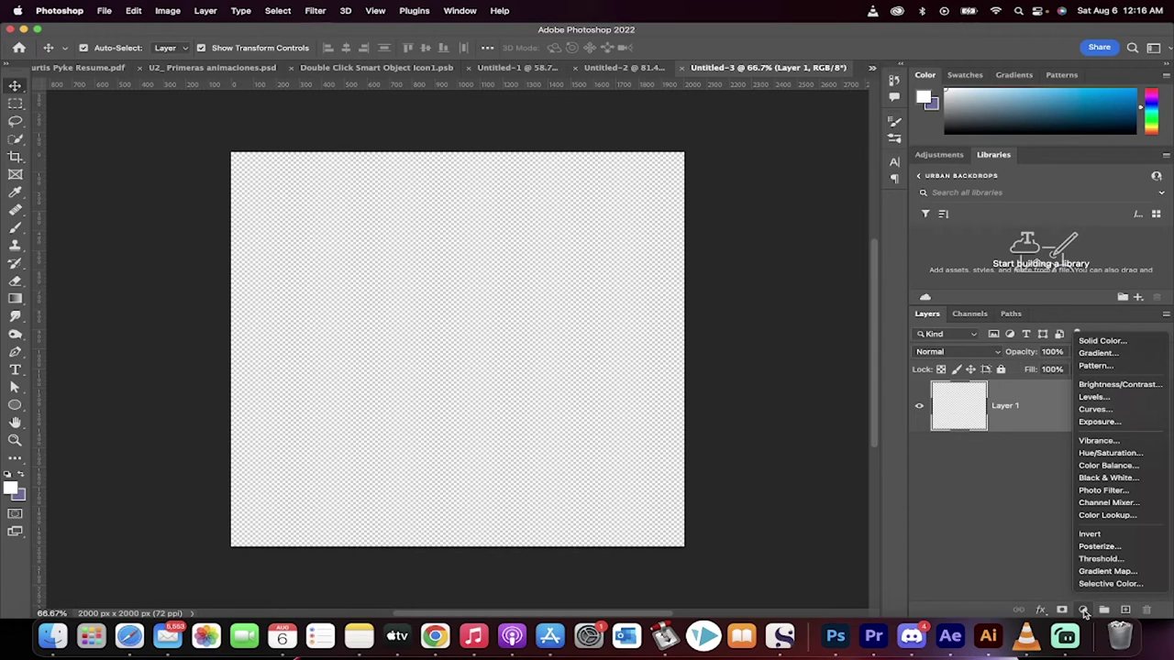
left_click(1101, 340)
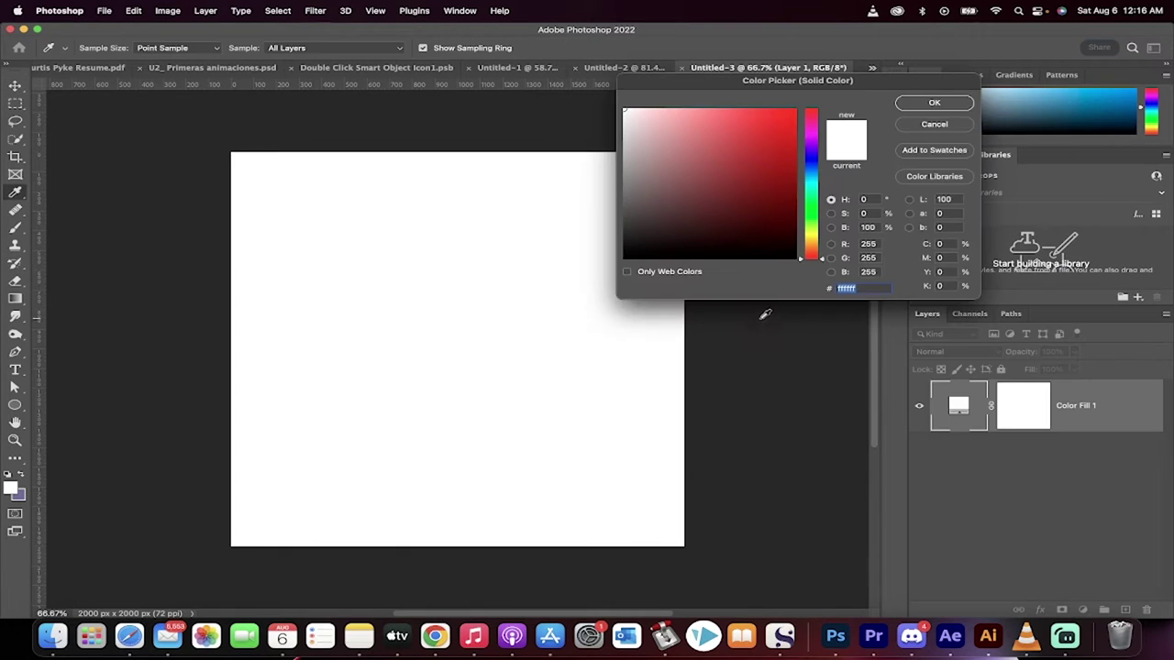
left_click_drag(730, 209, 522, 325)
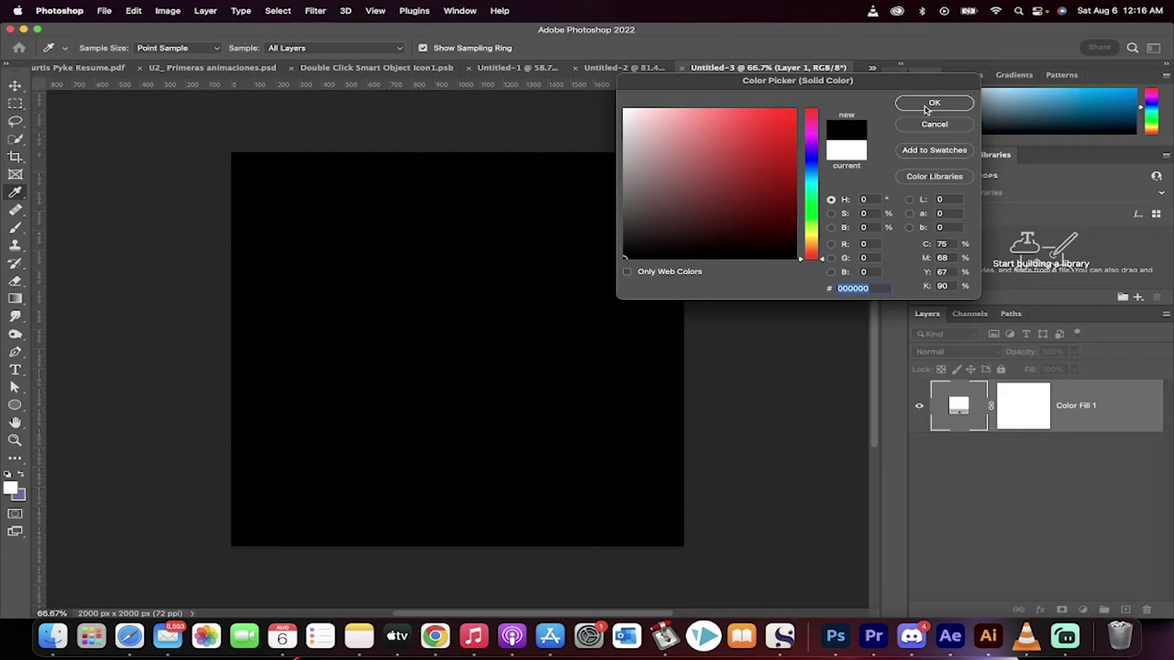
left_click(926, 106)
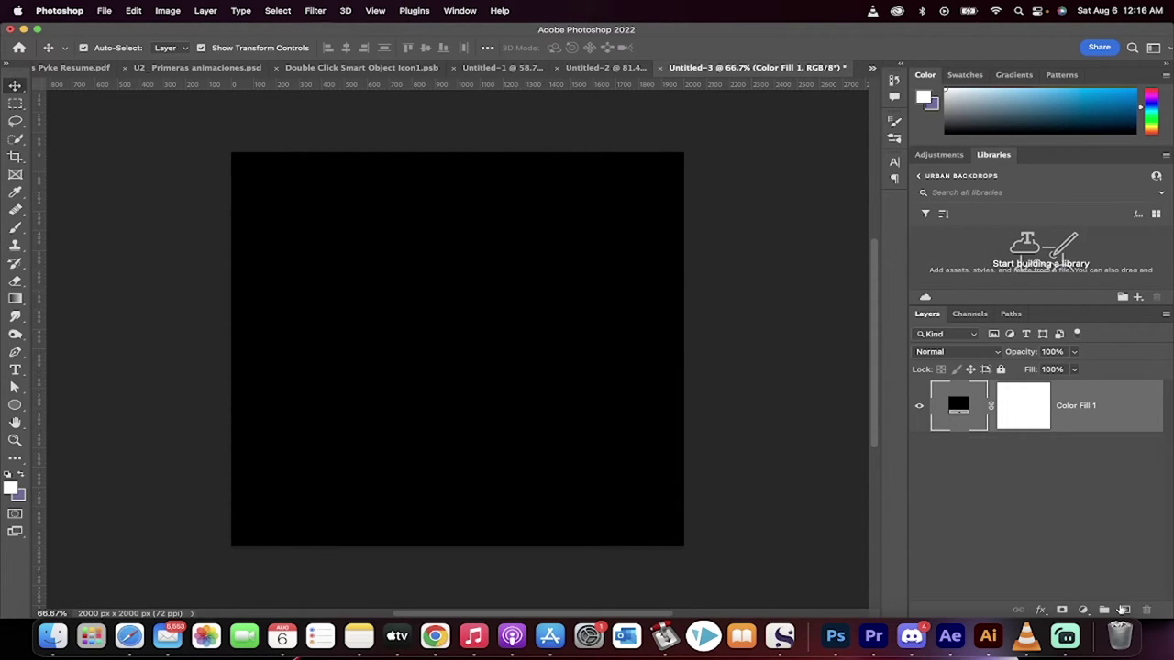
Step: Type GAME / OVER as two-line text and centre it on the canvas
left_click(15, 369)
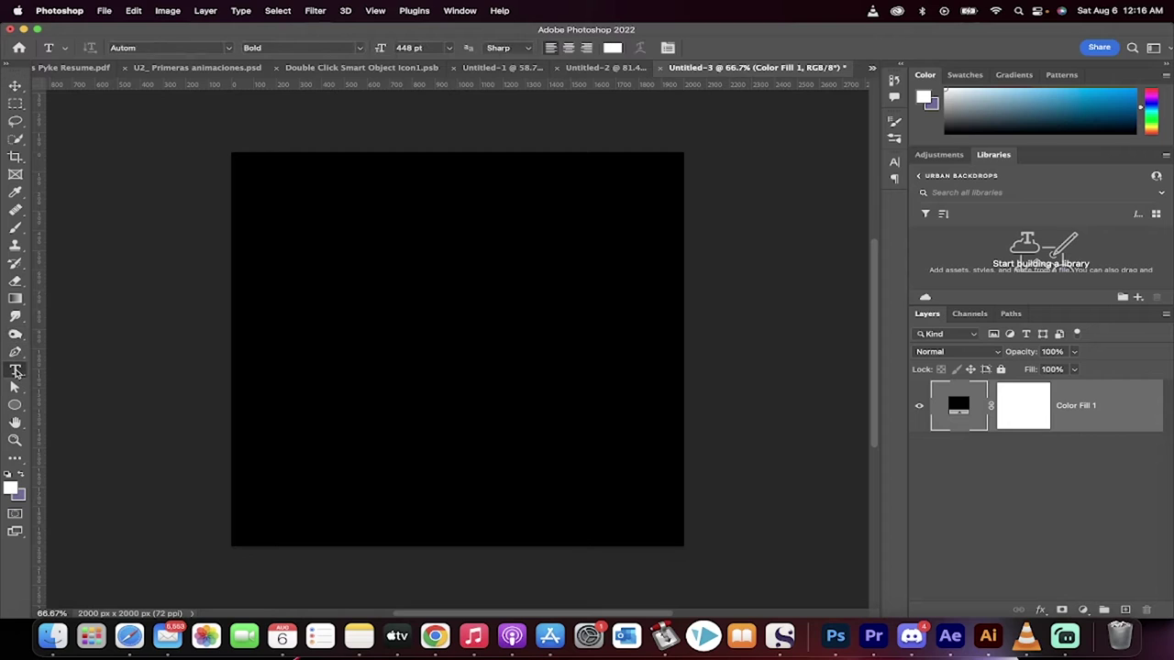
left_click(321, 311)
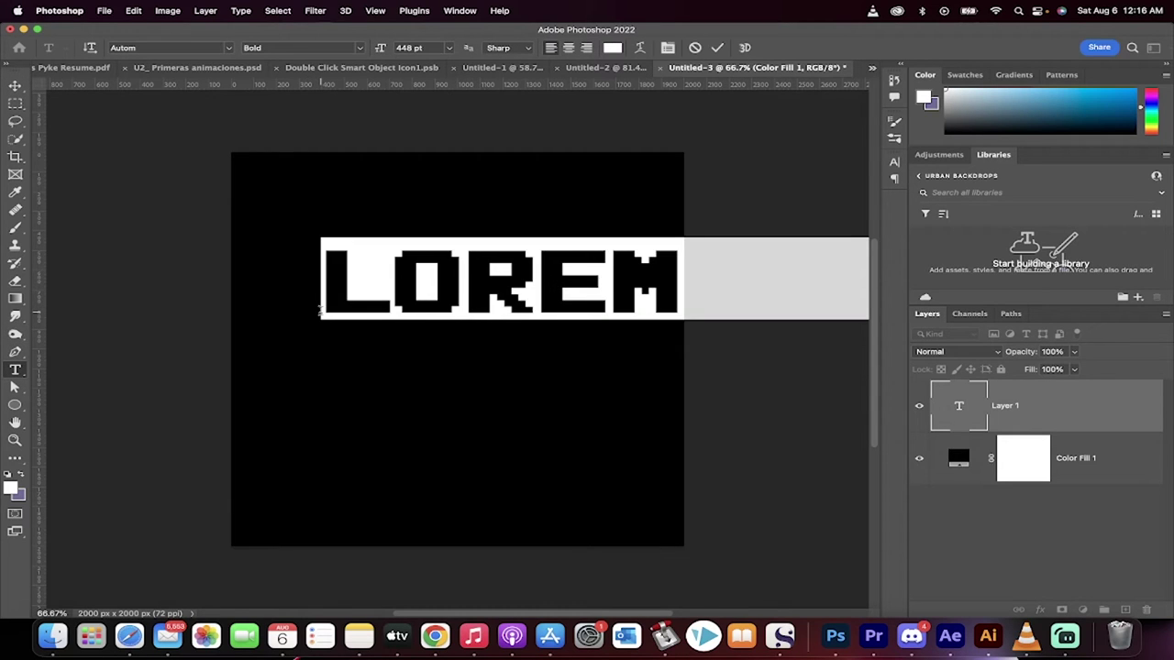
type("GAME")
key("Return")
type("OV")
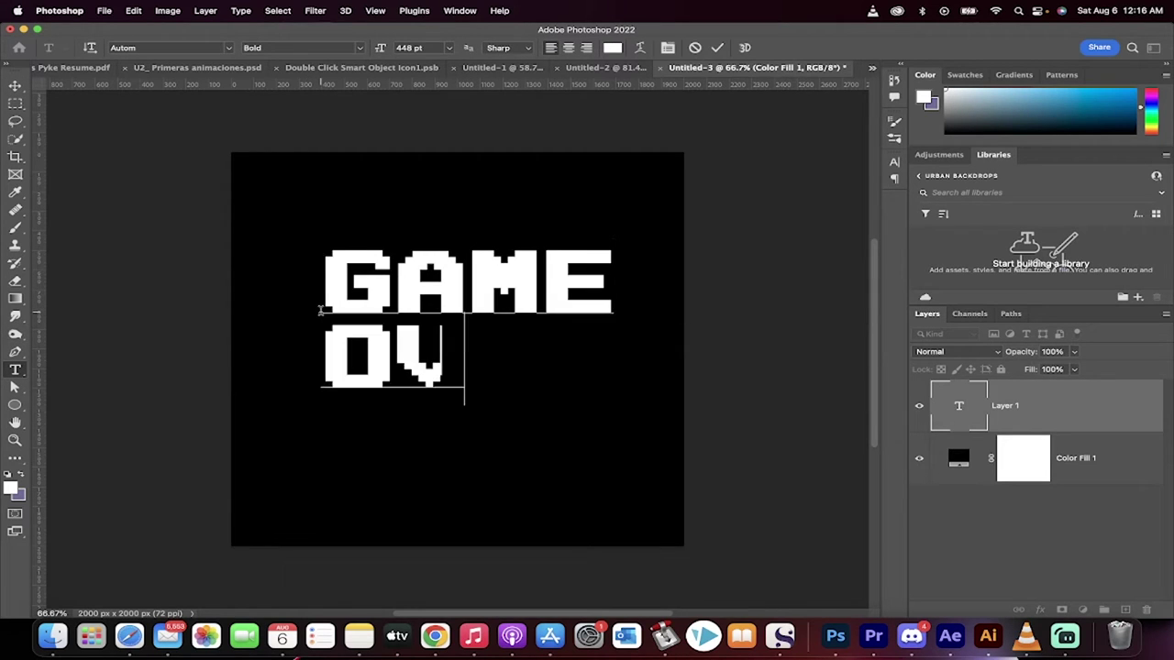
type("ER!")
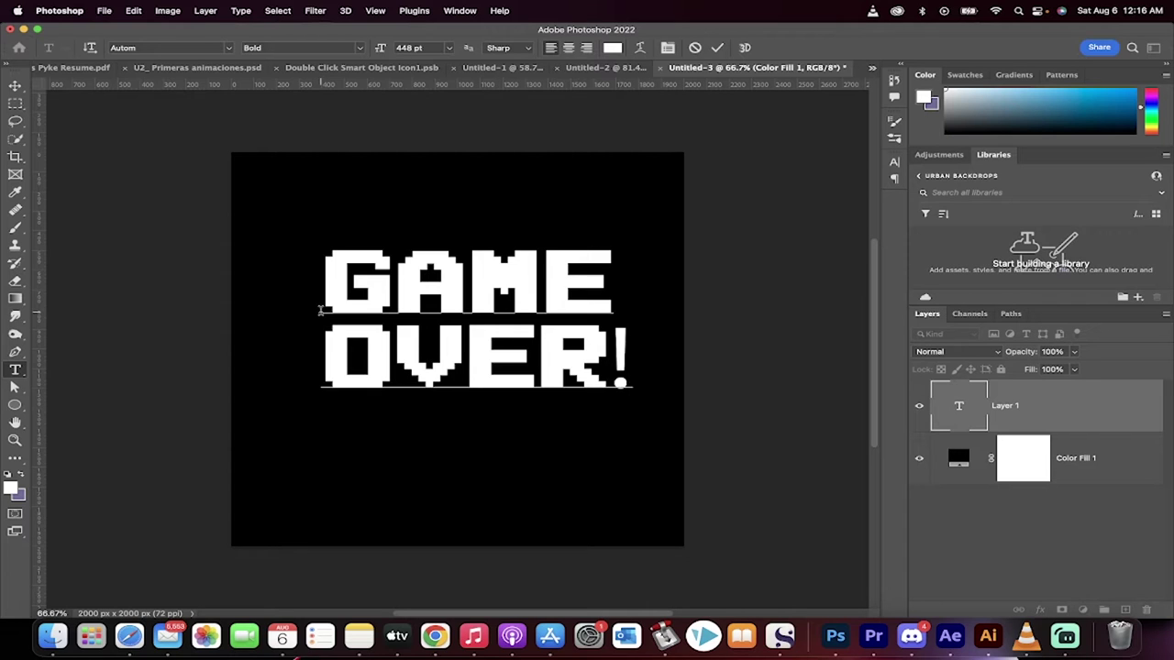
key("BackSpace")
left_click(14, 85)
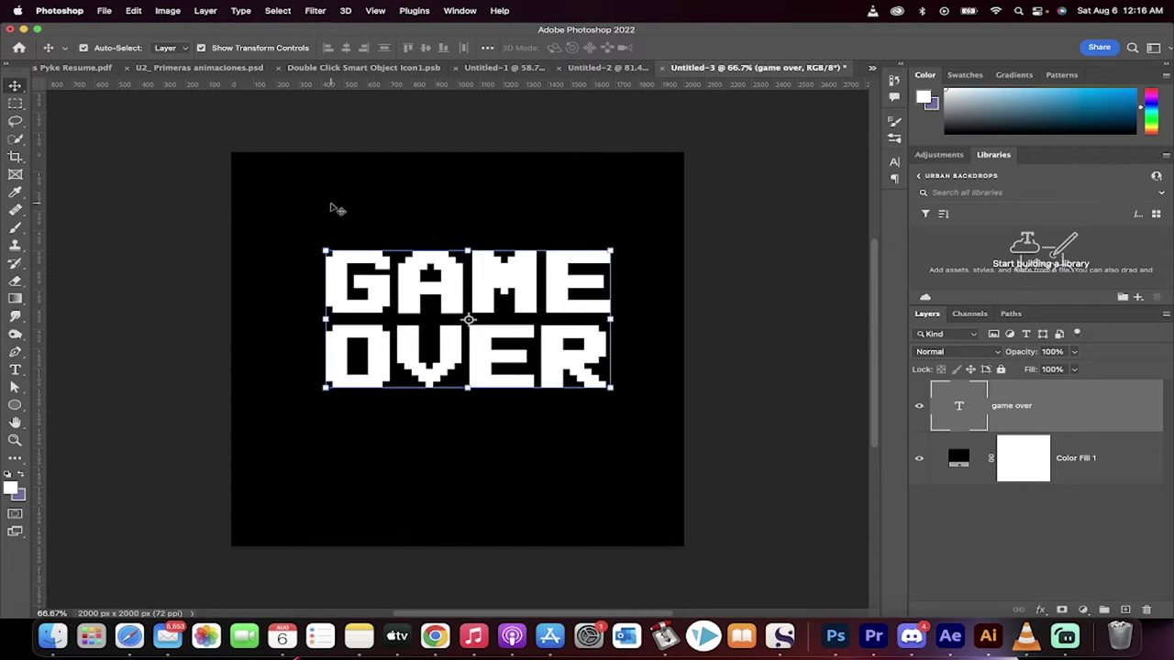
left_click_drag(544, 273, 541, 316)
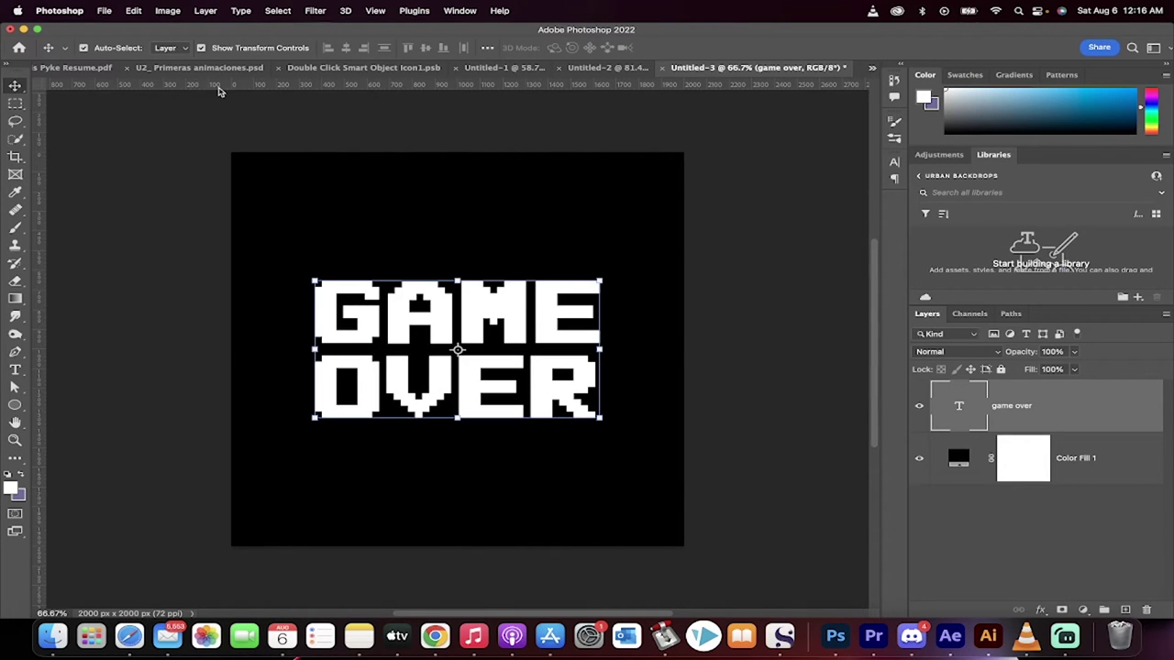
Step: Show the Character panel and open the Autom - Pixel Bold Font page in Chrome
left_click(895, 162)
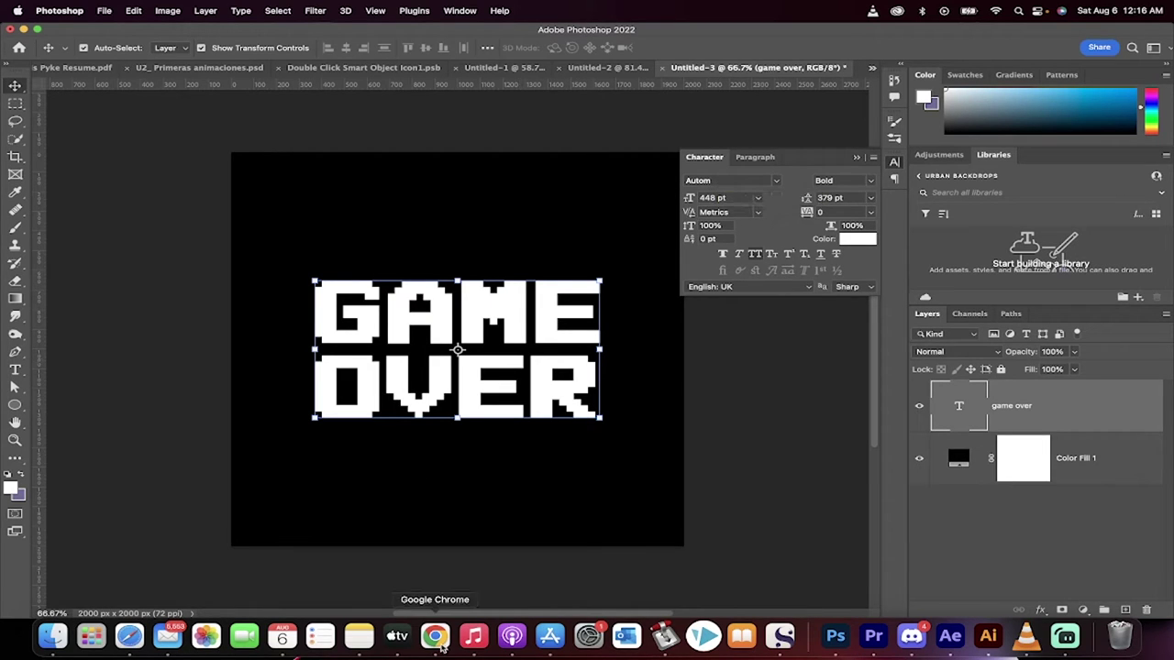
right_click(440, 646)
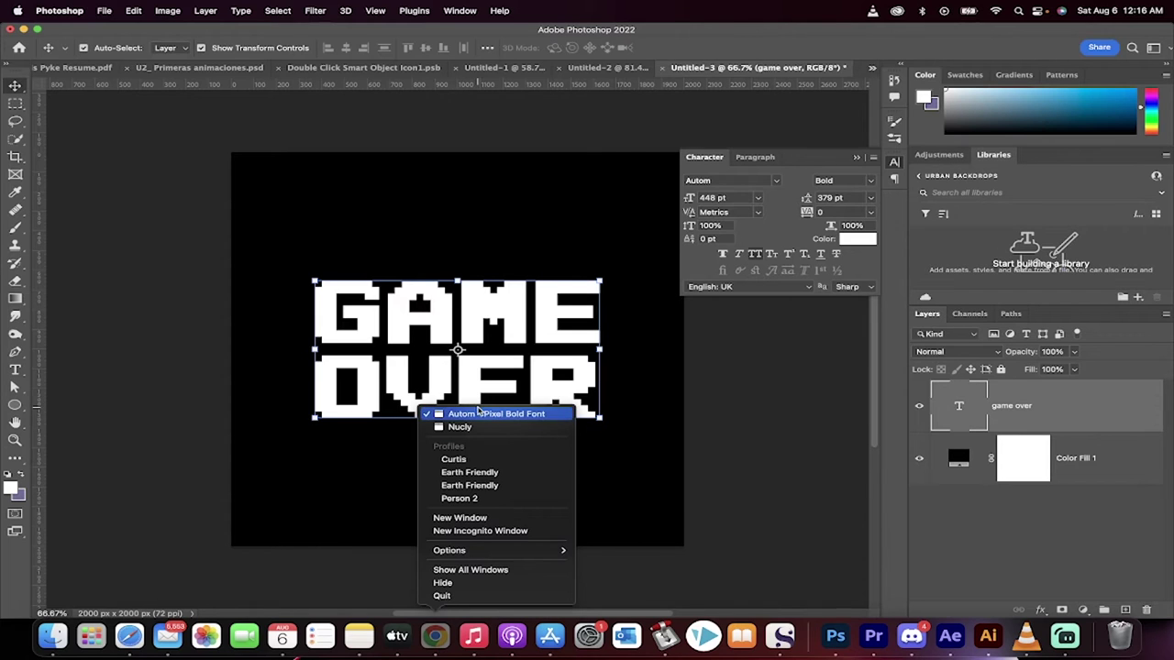
left_click(495, 414)
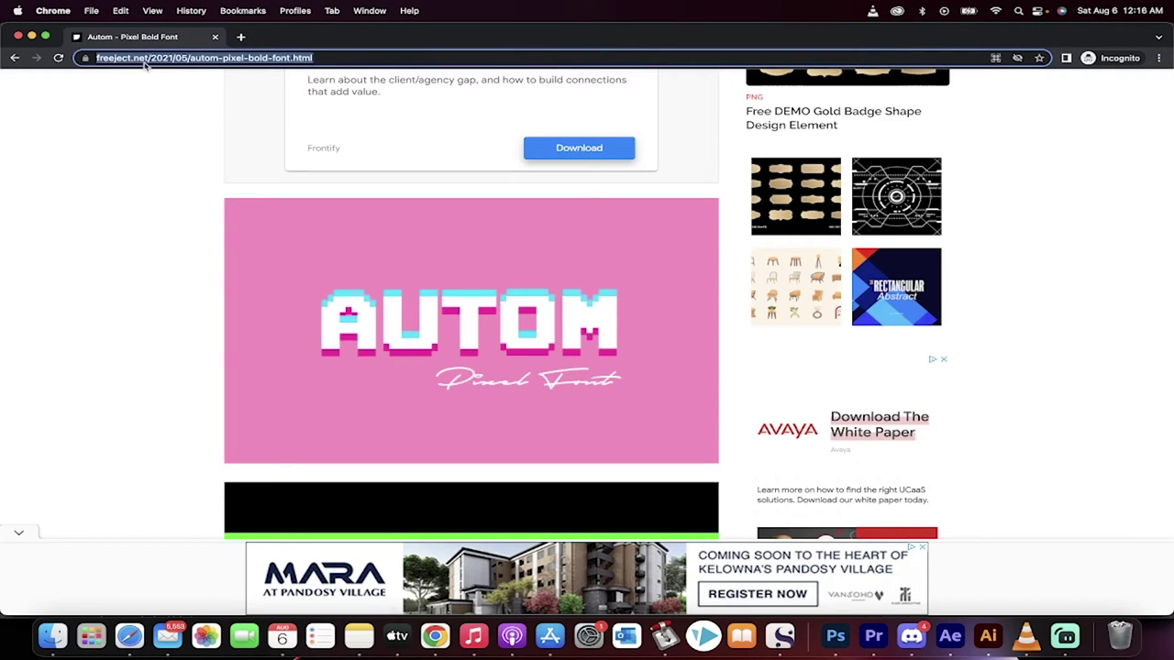
Step: Scroll the Autom - Pixel Bold Font page down to its free 295 Kb OTF download
scroll(142, 281, "down", 10)
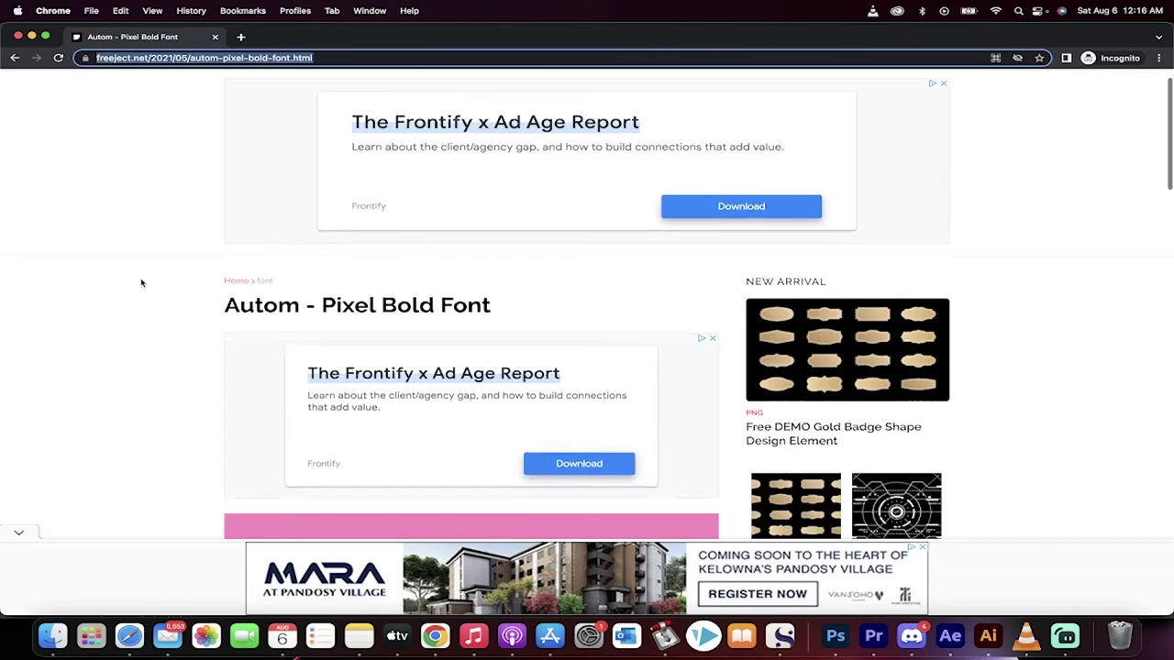
scroll(141, 280, "down", 10)
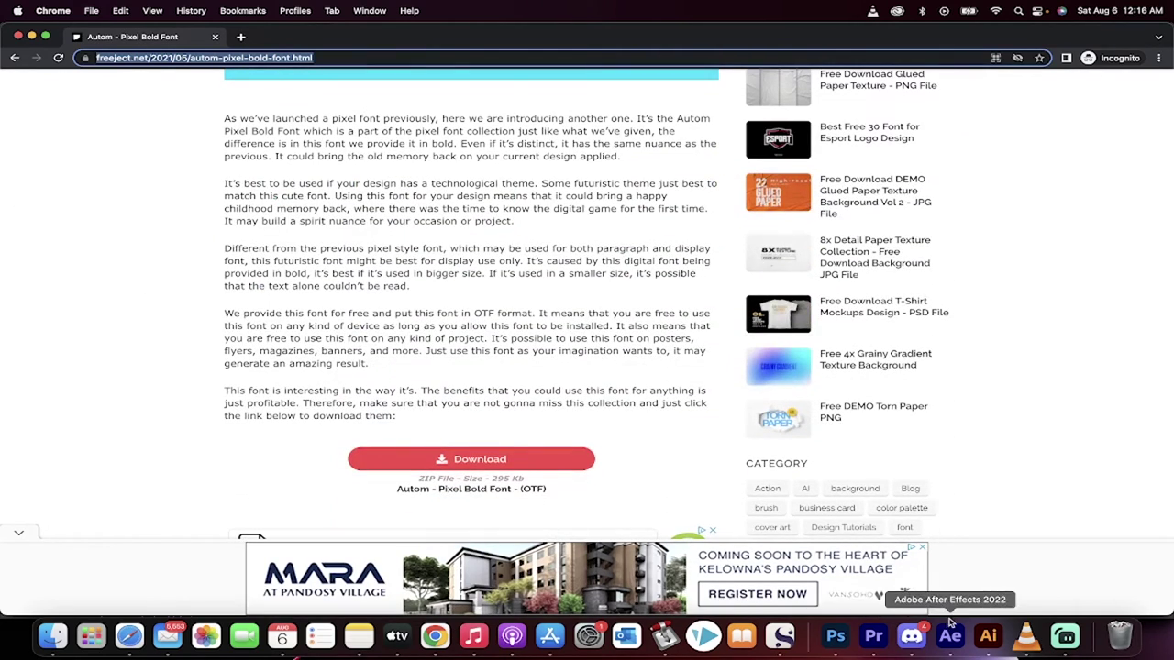
Step: Back in Photoshop, close the Character panel and select the GAME OVER text layer
left_click(836, 635)
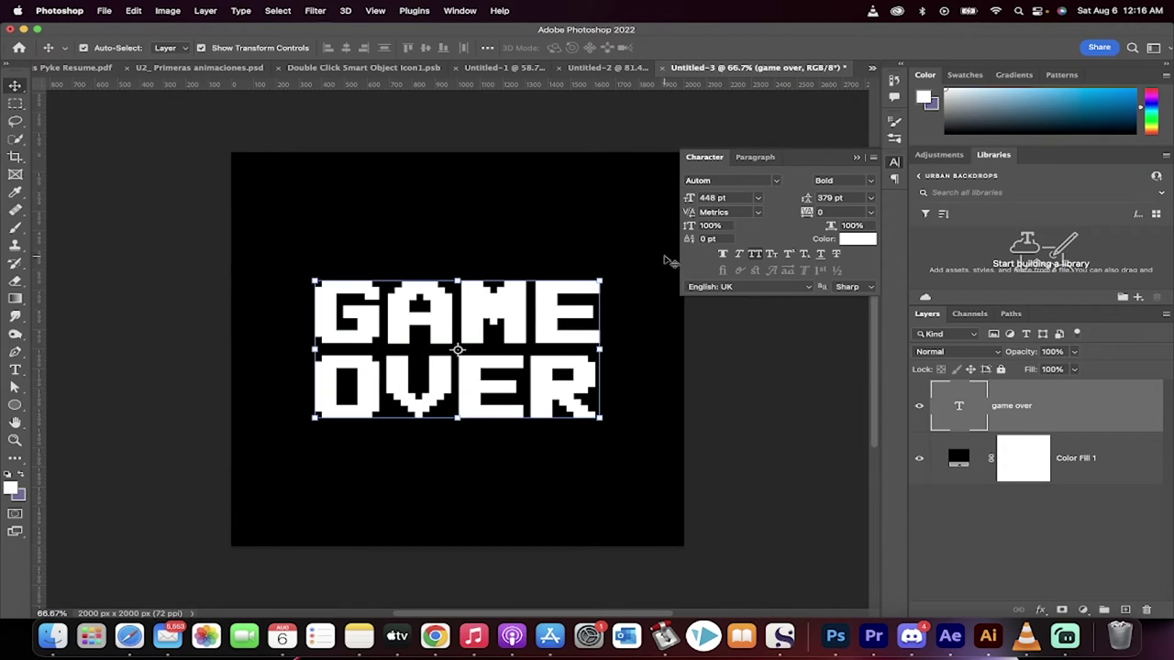
left_click(971, 536)
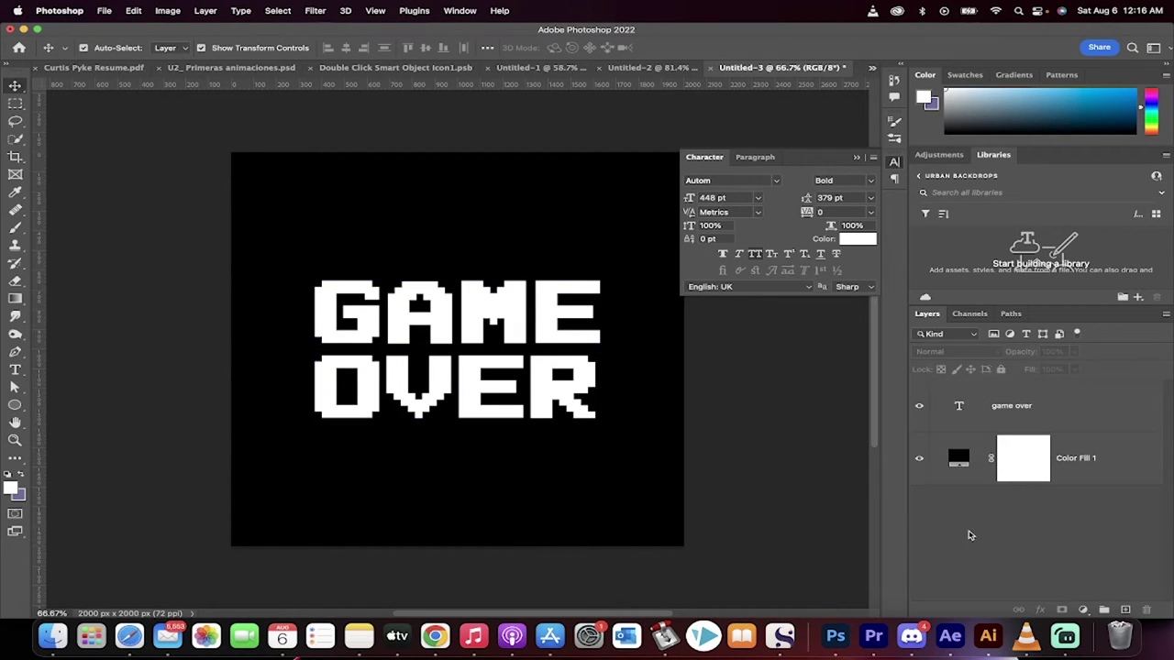
left_click(858, 158)
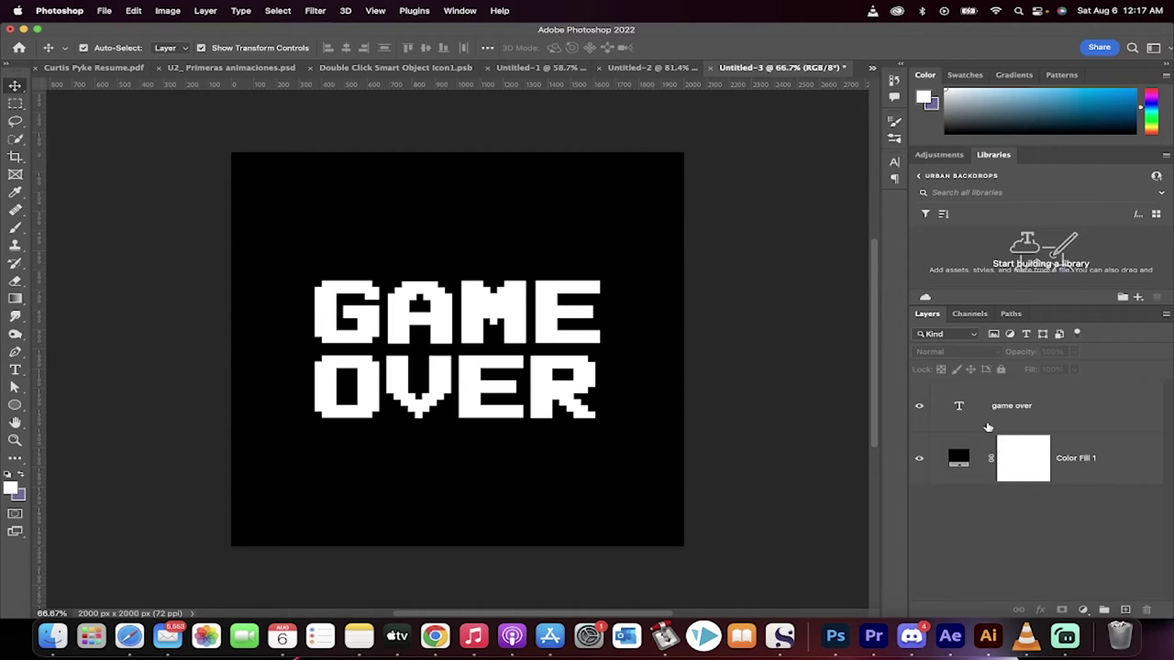
left_click(1019, 421)
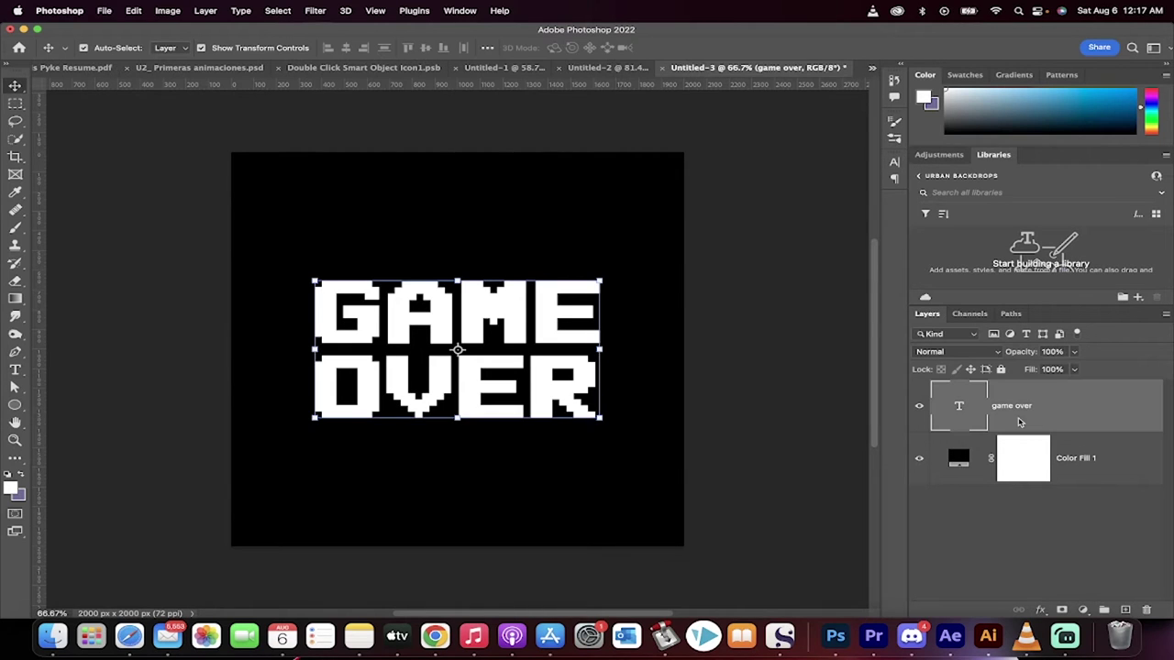
Step: Bring up the fx layer effects list for the text layer
left_click(1083, 610)
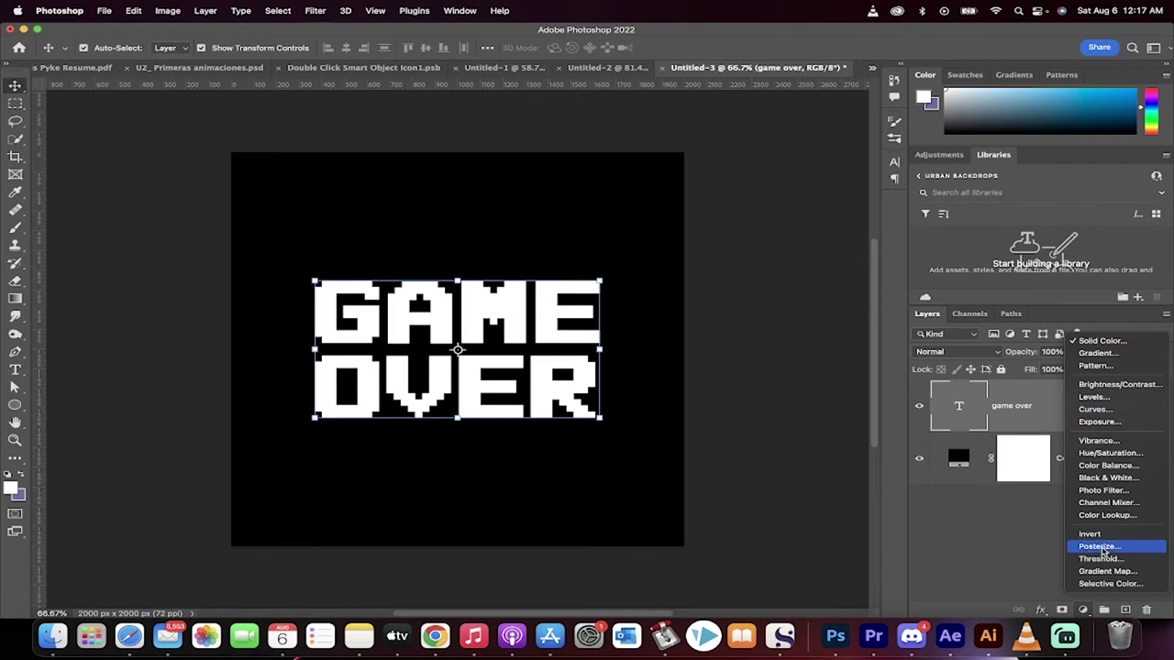
left_click(1041, 611)
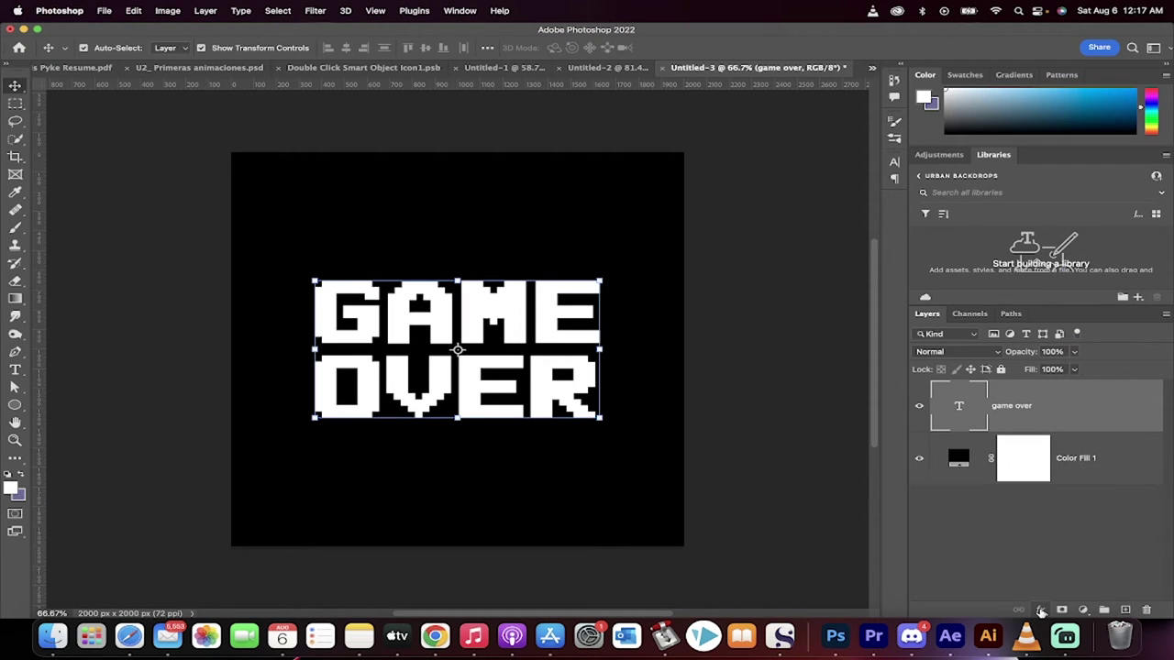
left_click(1040, 611)
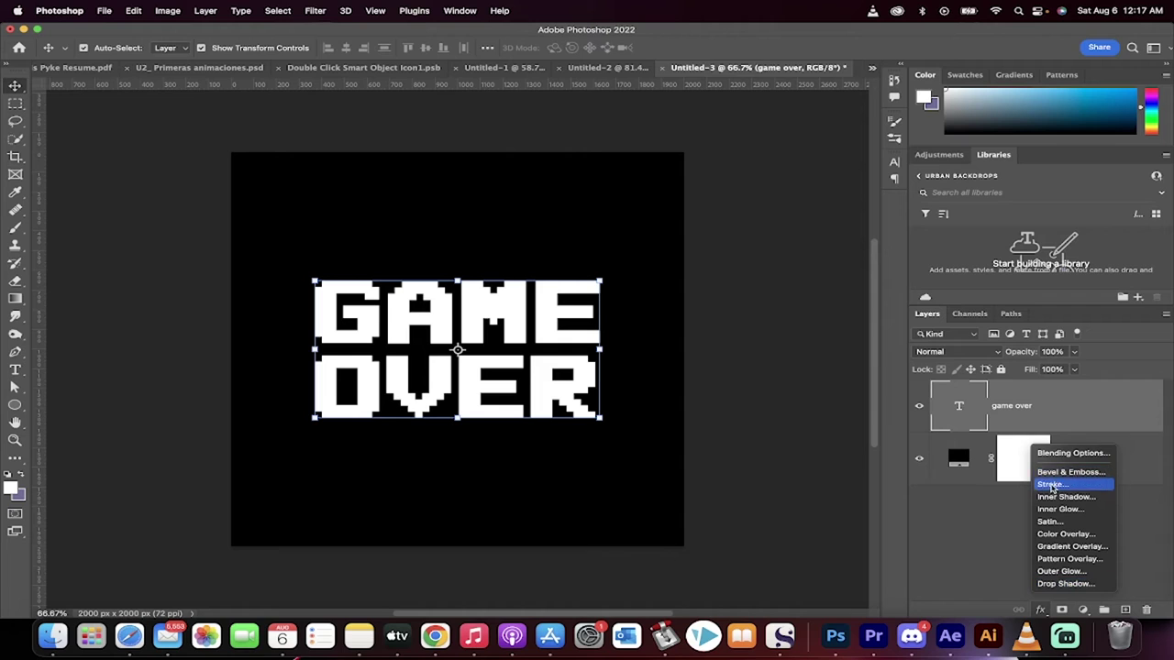
Step: Add a Gradient Overlay and preview Blues and Oranges preset gradients on the text
left_click(1059, 547)
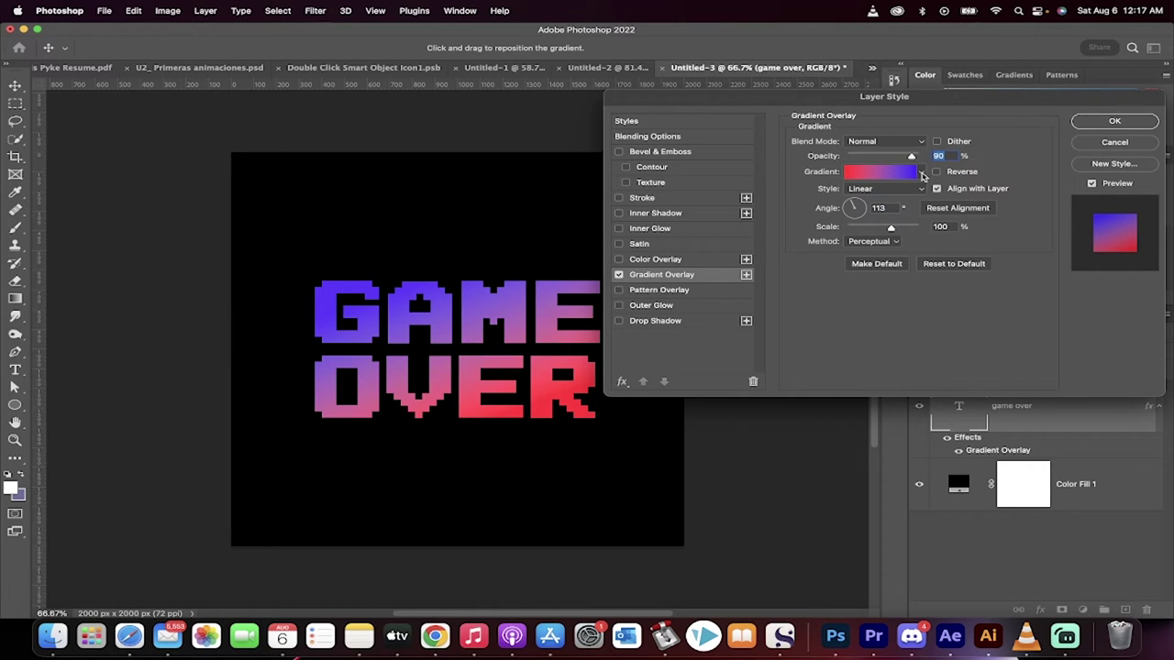
left_click(922, 174)
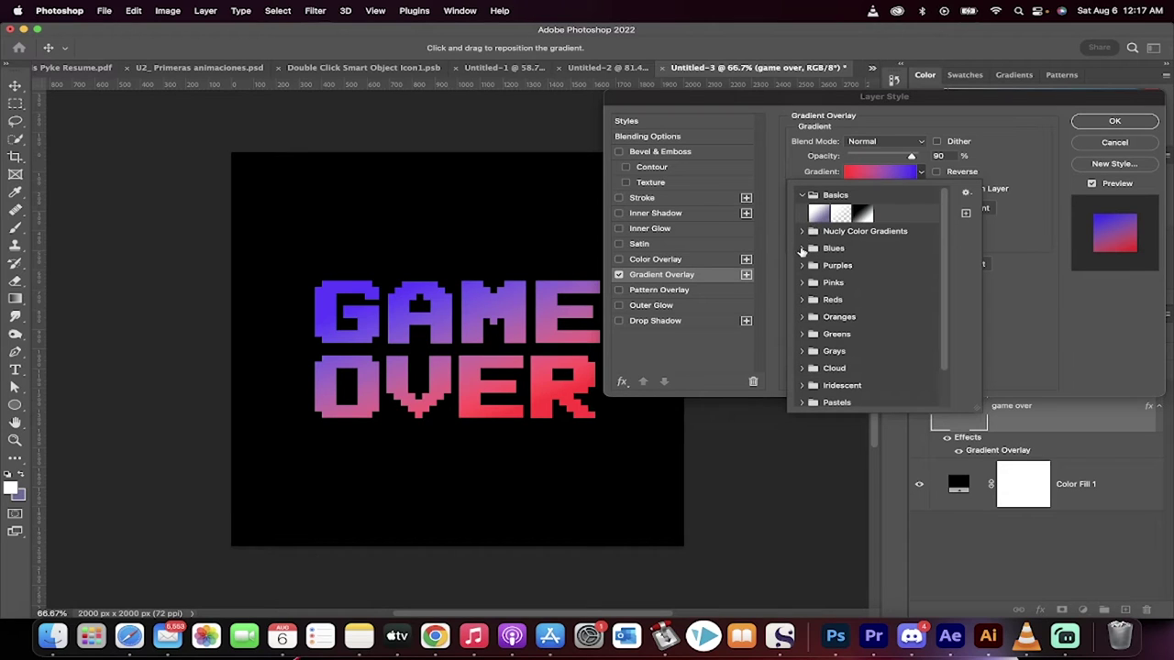
left_click(802, 248)
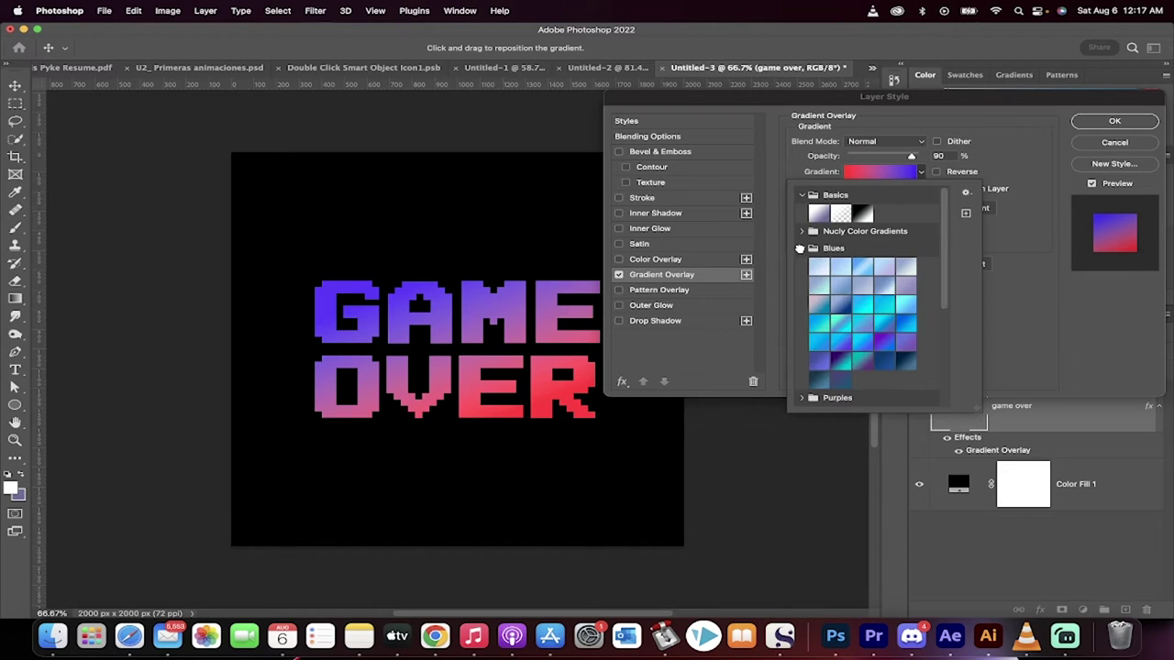
left_click(819, 326)
scroll(830, 345, "down", 5)
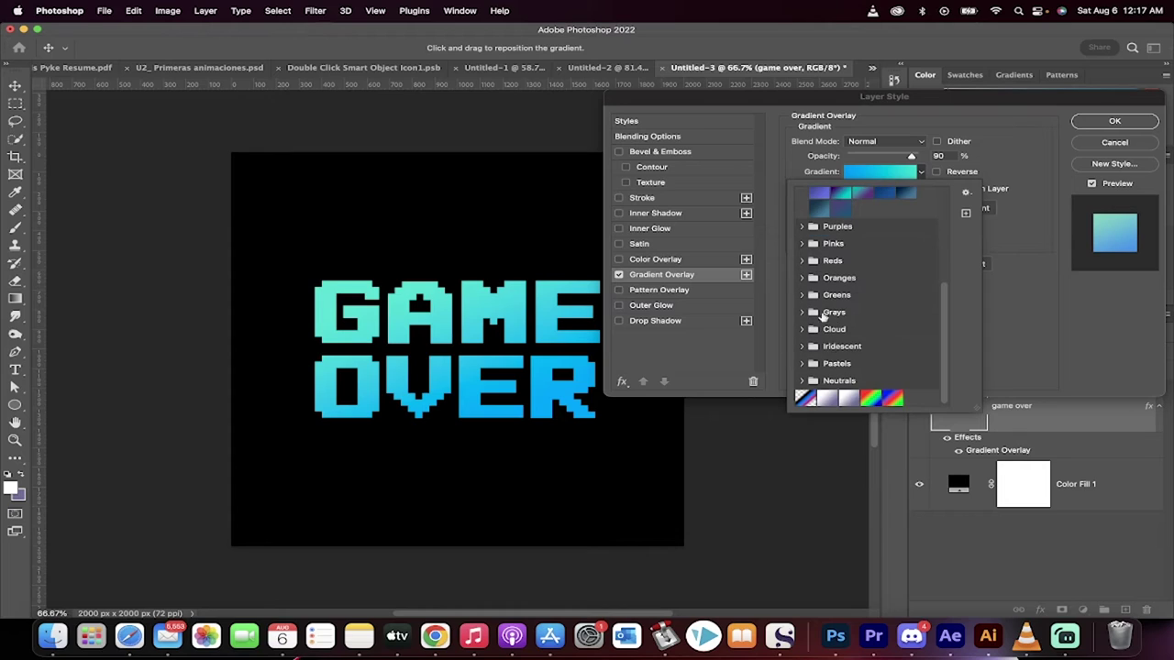
left_click(801, 277)
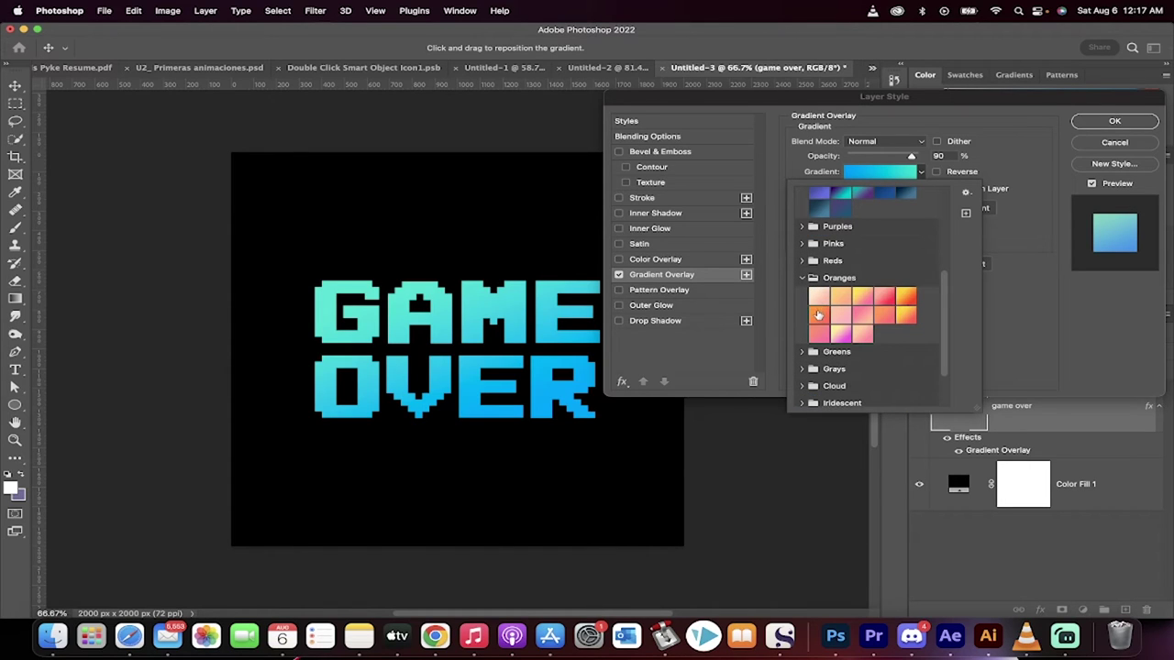
left_click(817, 314)
left_click(864, 296)
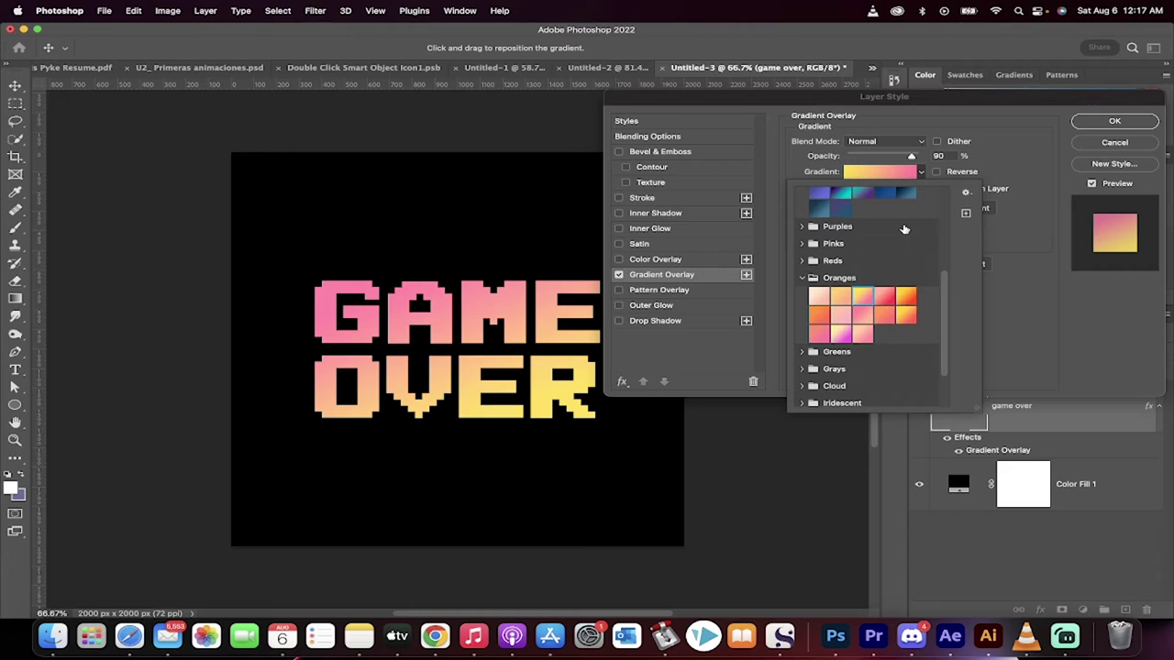
left_click(885, 296)
Step: Settle on the pink-yellow Orange_03 preset and open it in the Gradient Editor
scroll(885, 300, "up", 5)
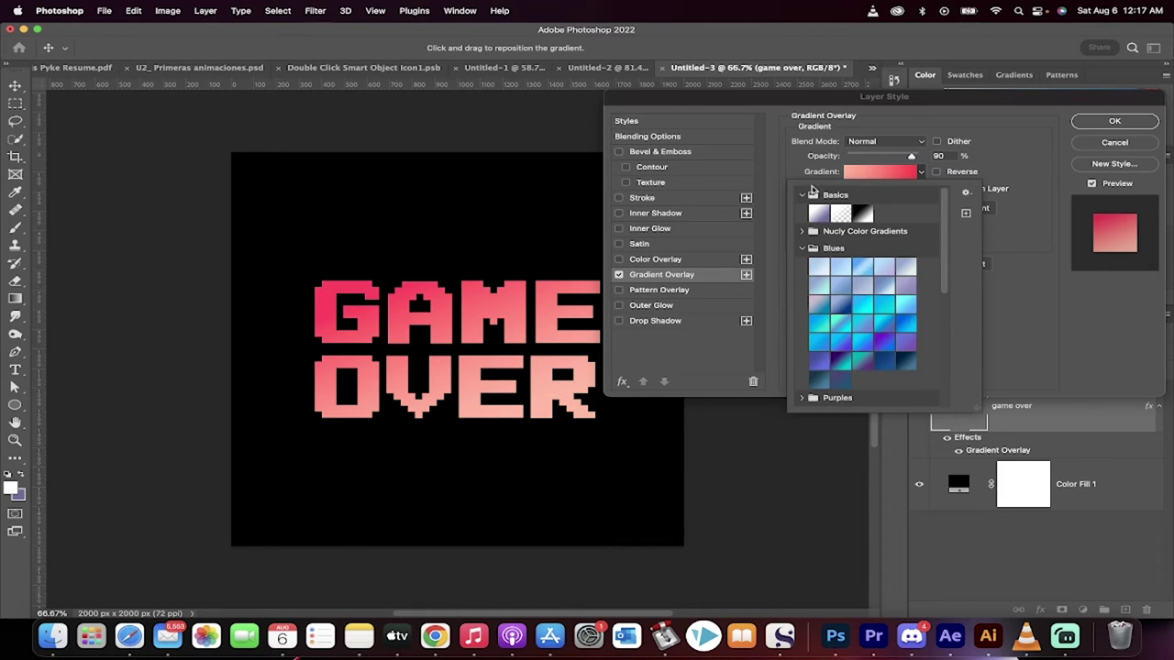
left_click(817, 212)
left_click(820, 286)
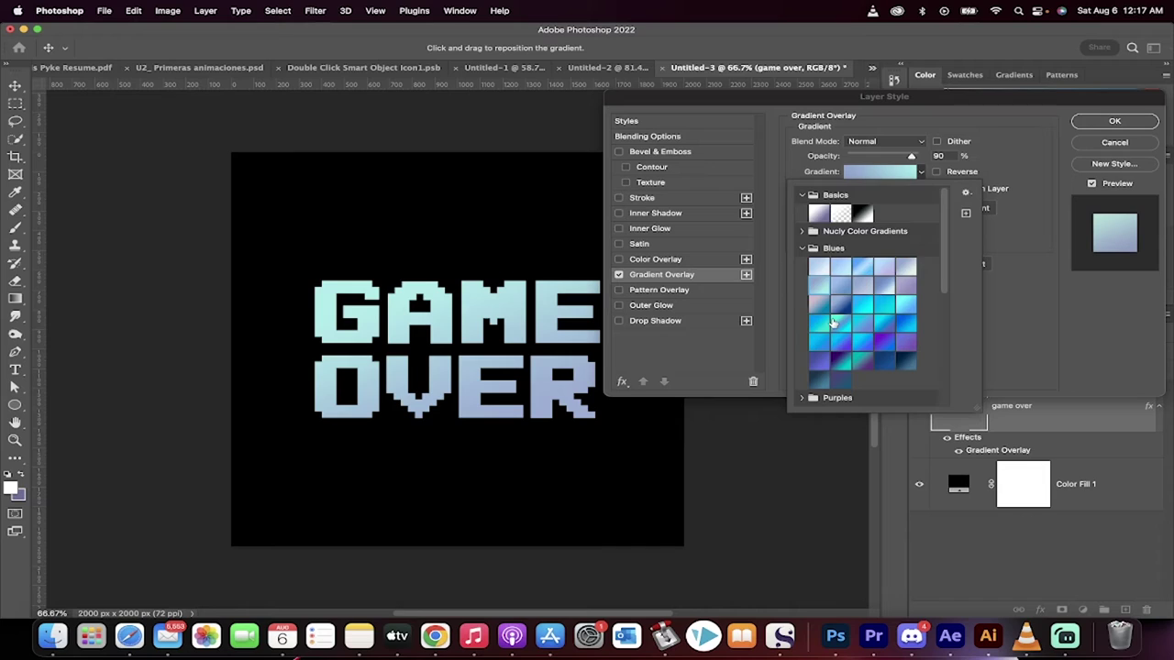
scroll(832, 322, "down", 5)
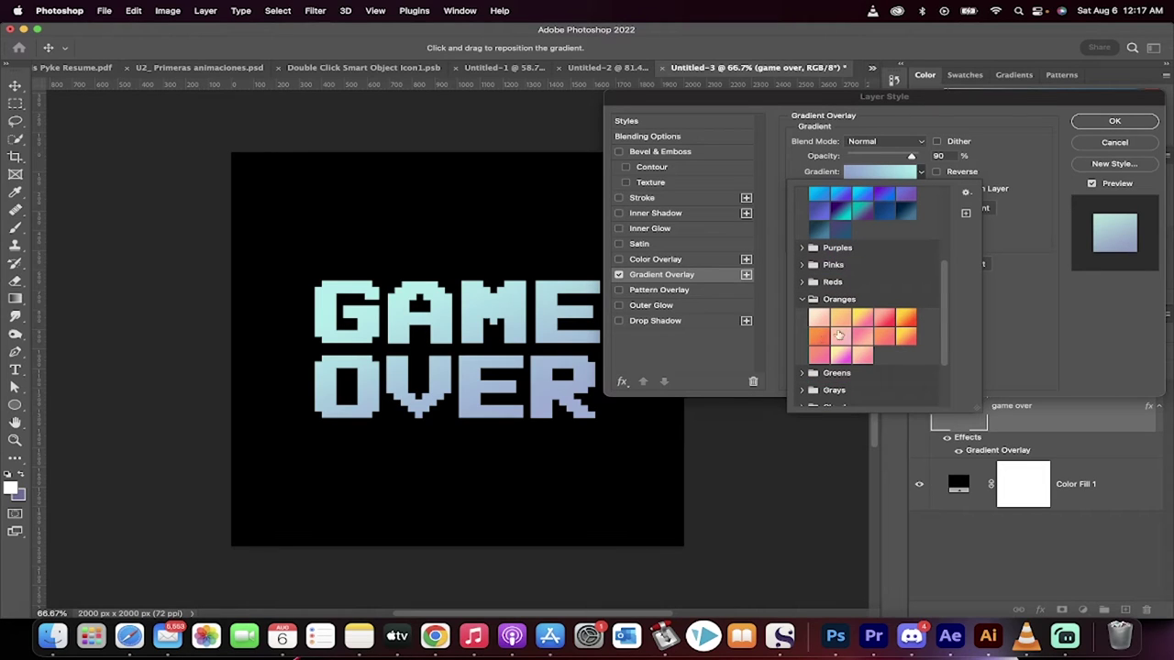
left_click(866, 321)
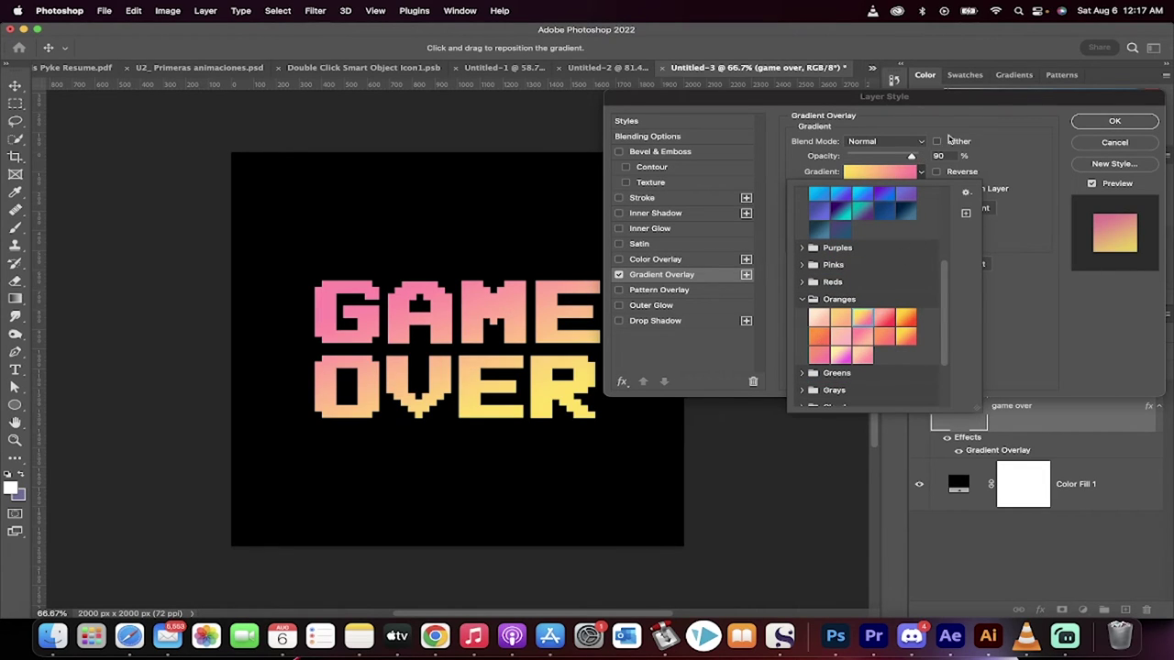
left_click(961, 130)
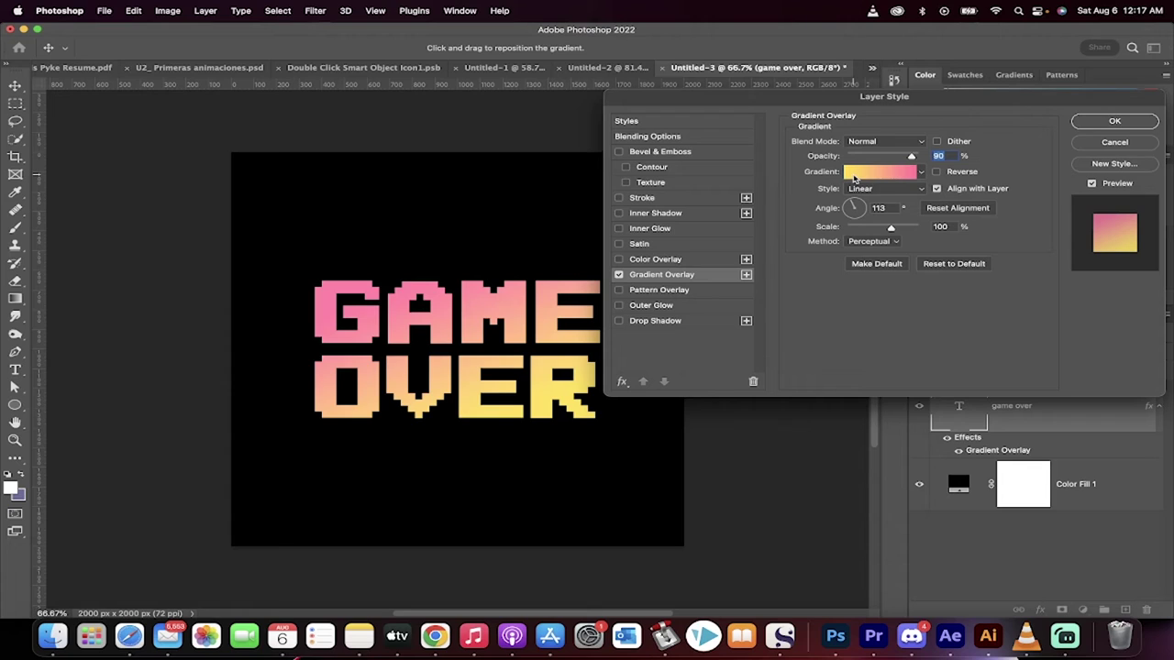
left_click(853, 175)
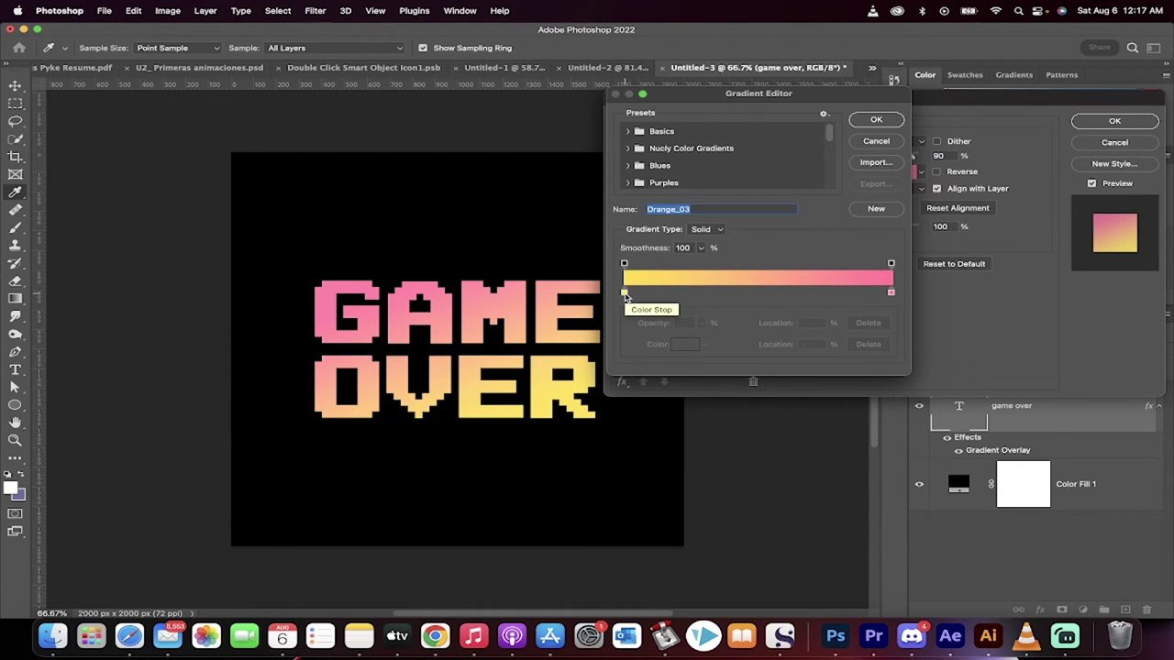
Step: Set the left gradient stop to blue 2b30e2
double_click(624, 294)
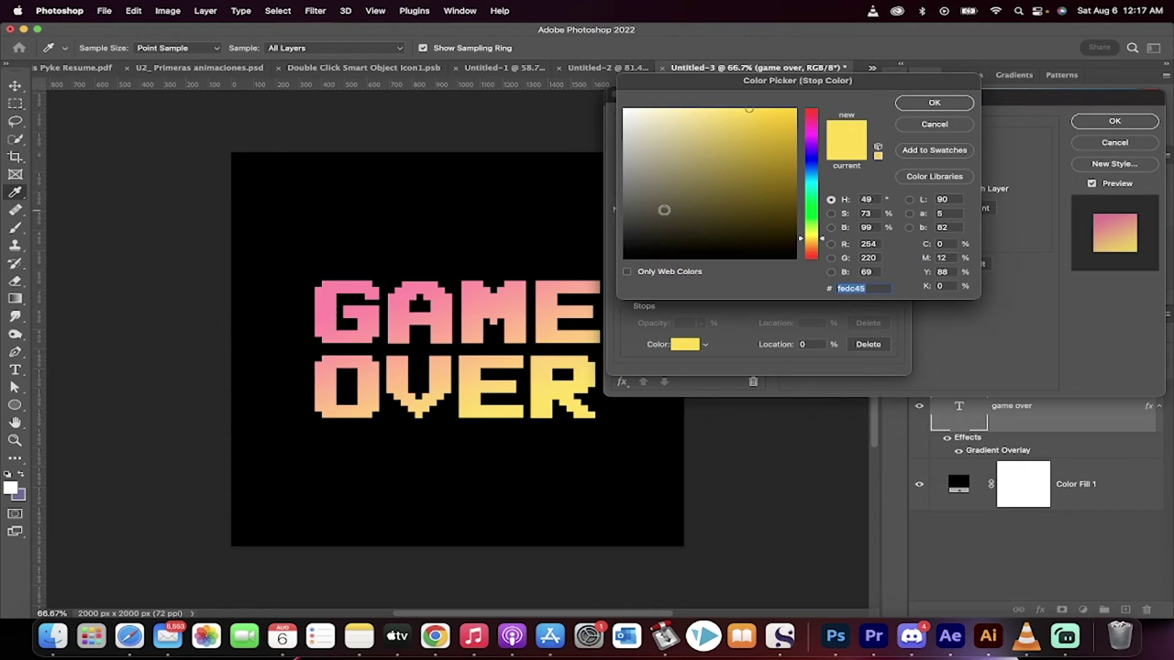
left_click(812, 161)
mouse_move(771, 145)
left_mouse_down()
mouse_move(820, 86)
mouse_move(767, 137)
mouse_move(776, 131)
mouse_move(762, 125)
left_mouse_up()
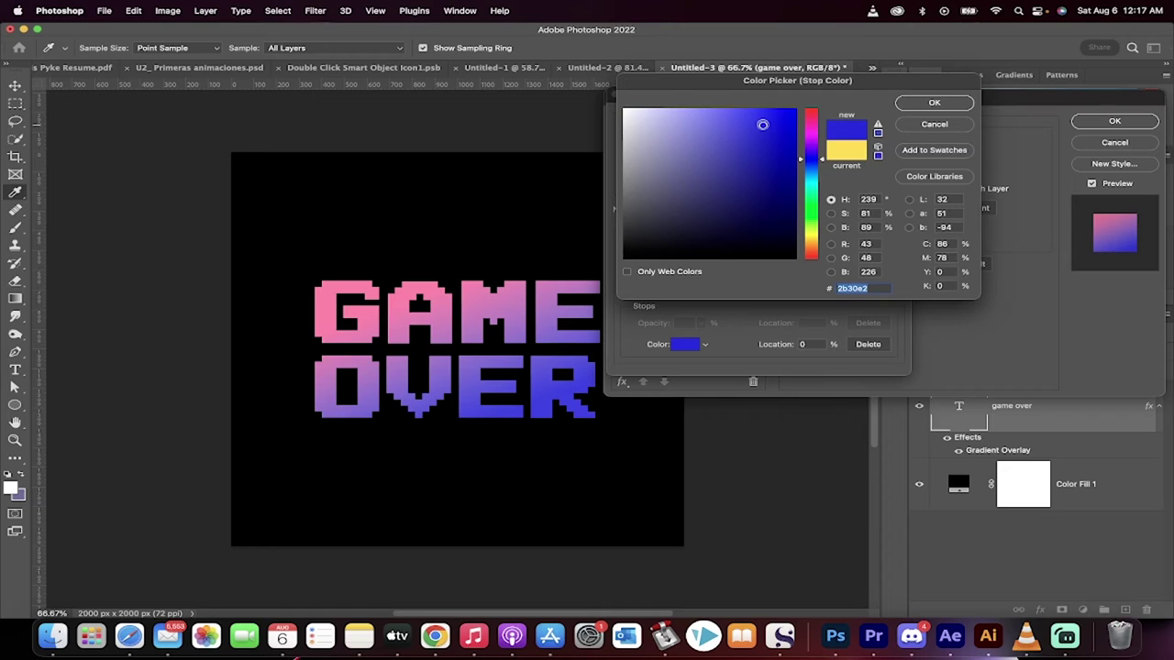
left_click(926, 104)
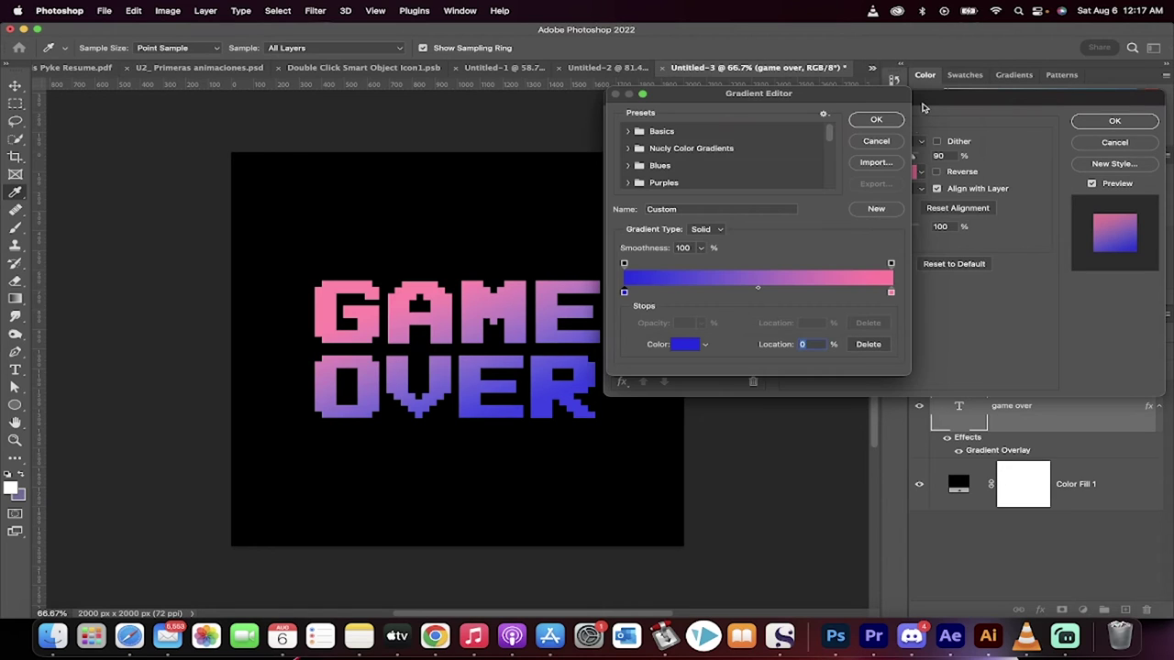
Step: Set the right gradient stop to pink ff5587 and confirm the Gradient Editor
double_click(890, 293)
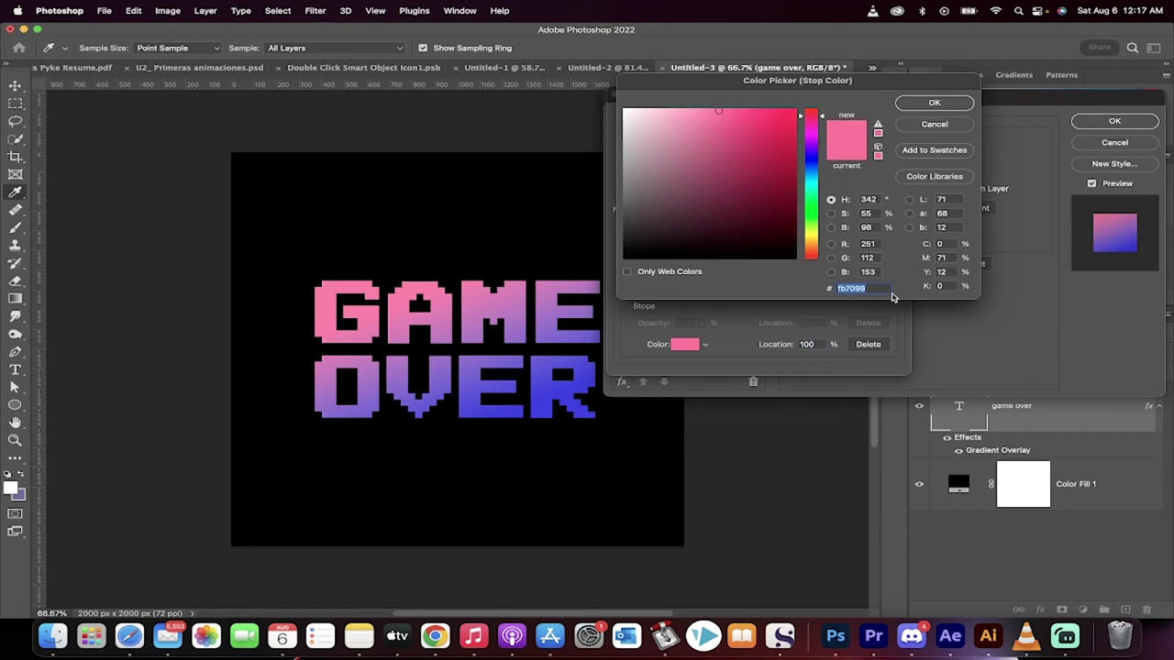
mouse_move(734, 119)
left_mouse_down()
mouse_move(773, 151)
mouse_move(791, 193)
mouse_move(762, 171)
mouse_move(752, 123)
mouse_move(694, 110)
mouse_move(733, 109)
mouse_move(735, 134)
mouse_move(759, 137)
mouse_move(744, 109)
mouse_move(734, 114)
left_mouse_up()
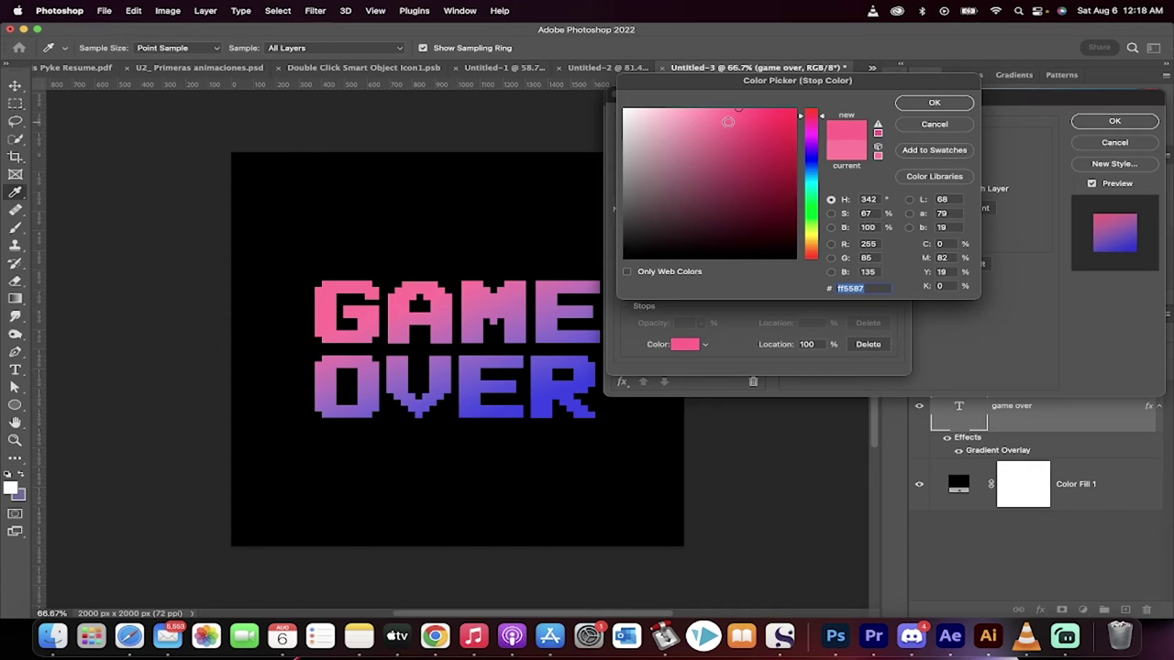
left_click(933, 103)
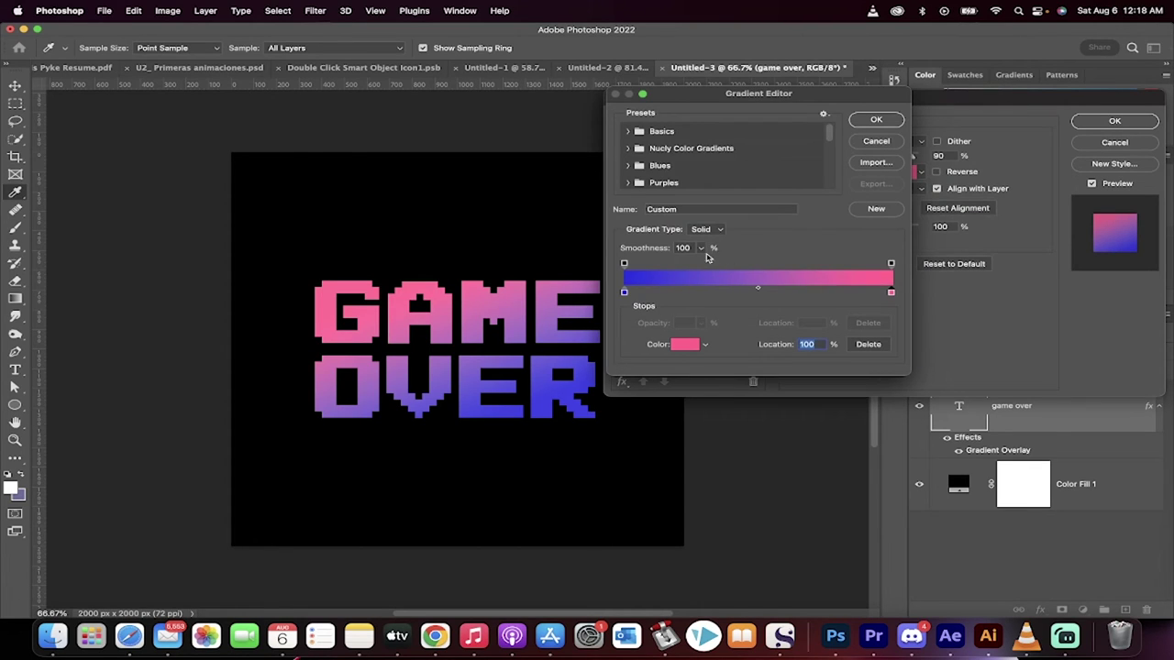
left_click(876, 120)
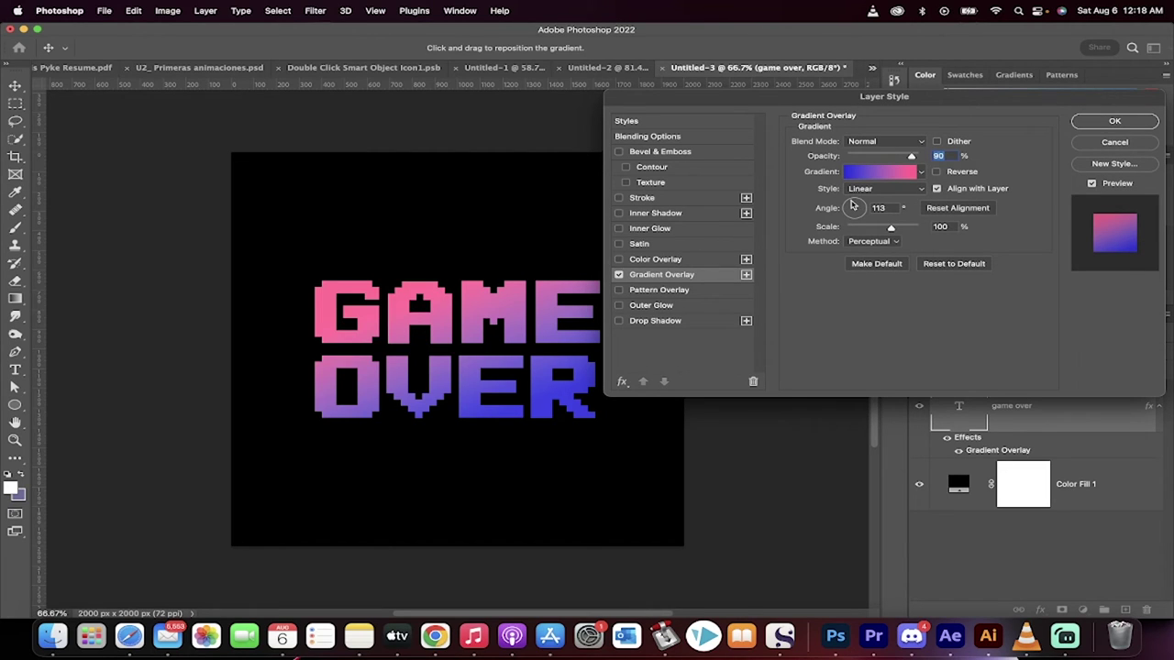
Step: Rotate the gradient overlay angle to 136° and apply the Layer Style
mouse_move(851, 207)
left_mouse_down()
mouse_move(875, 207)
mouse_move(841, 226)
mouse_move(839, 198)
left_mouse_up()
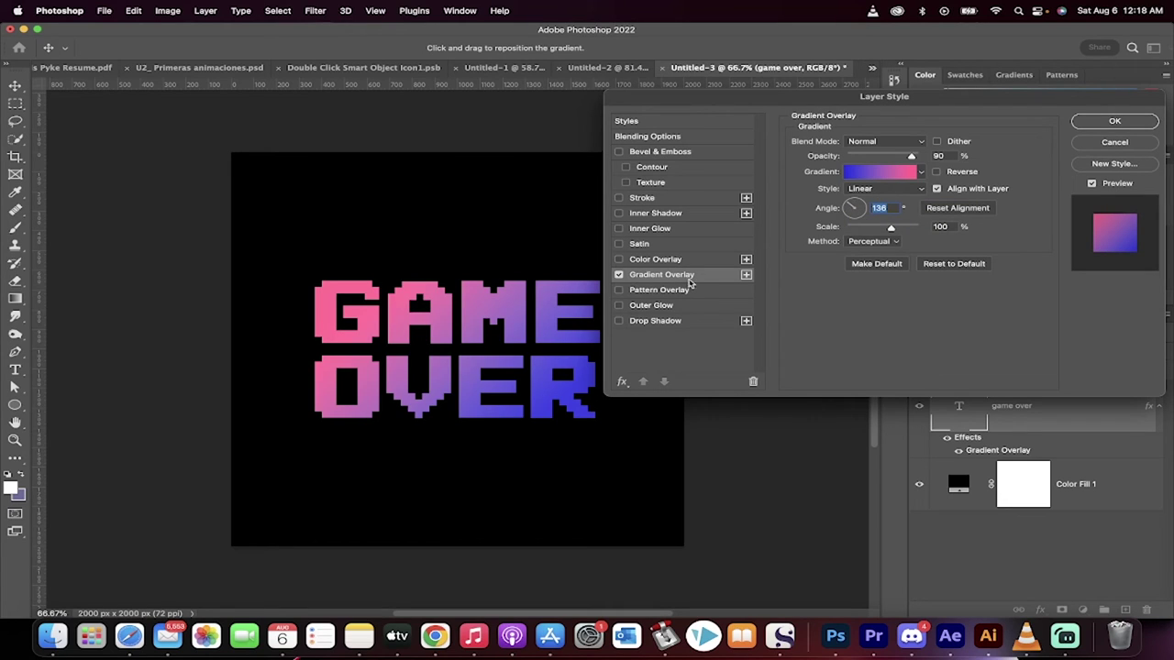
left_click(1114, 123)
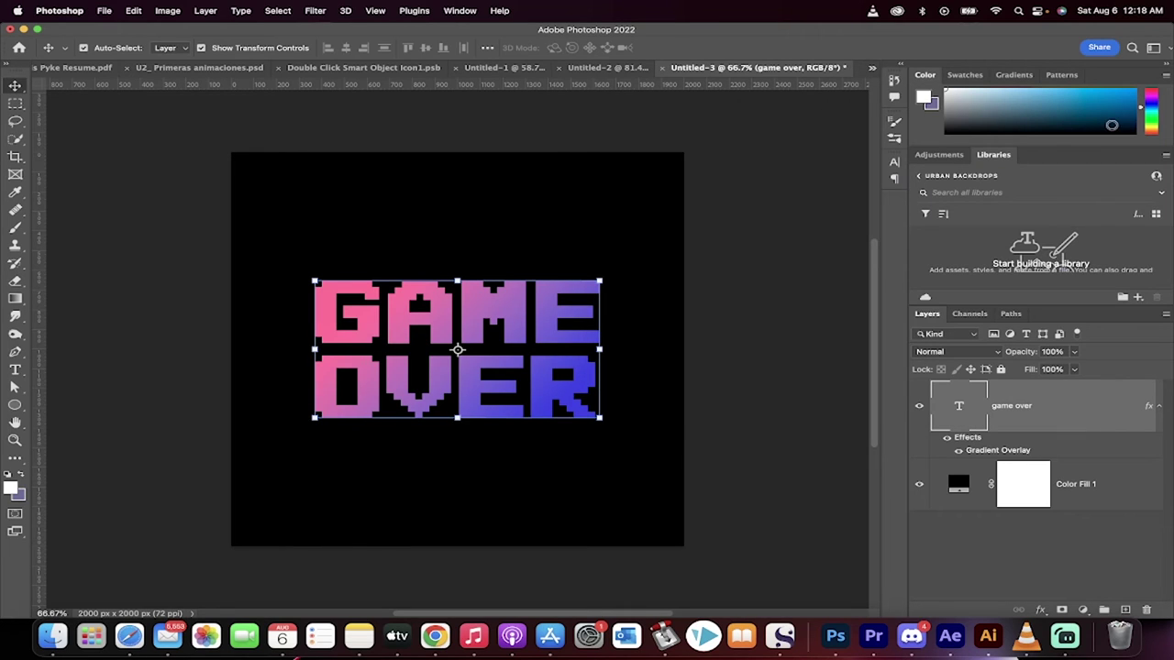
Step: Add a white stroke of about 8 px with Position set to Center
left_click(1041, 610)
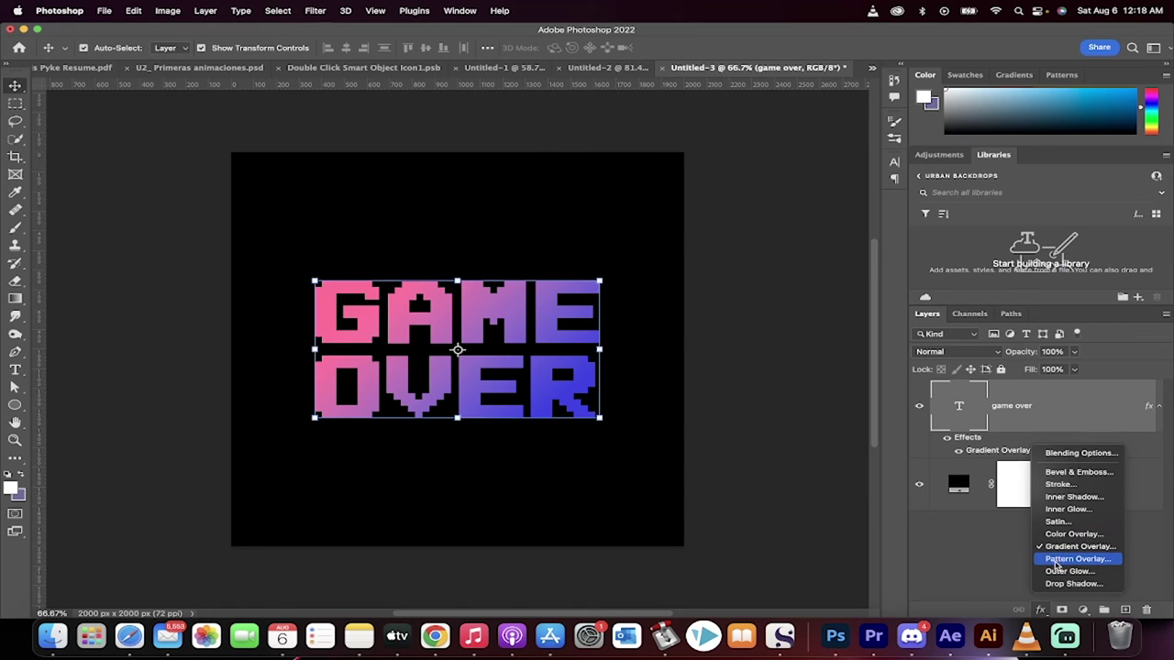
left_click(1063, 486)
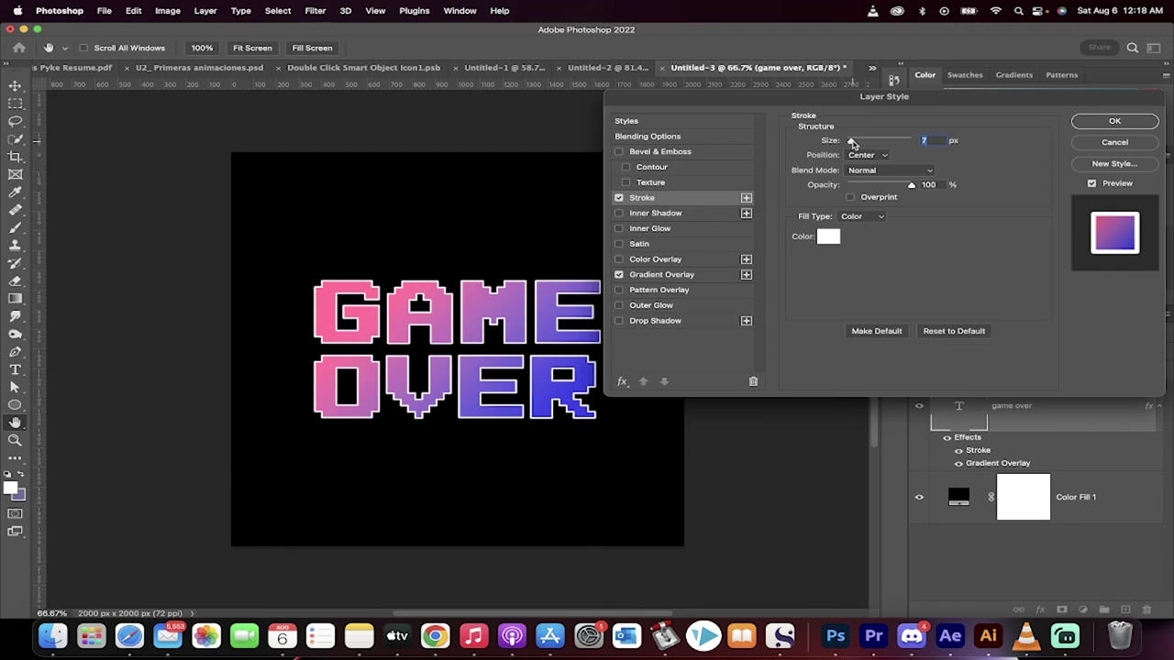
left_click_drag(851, 144, 852, 144)
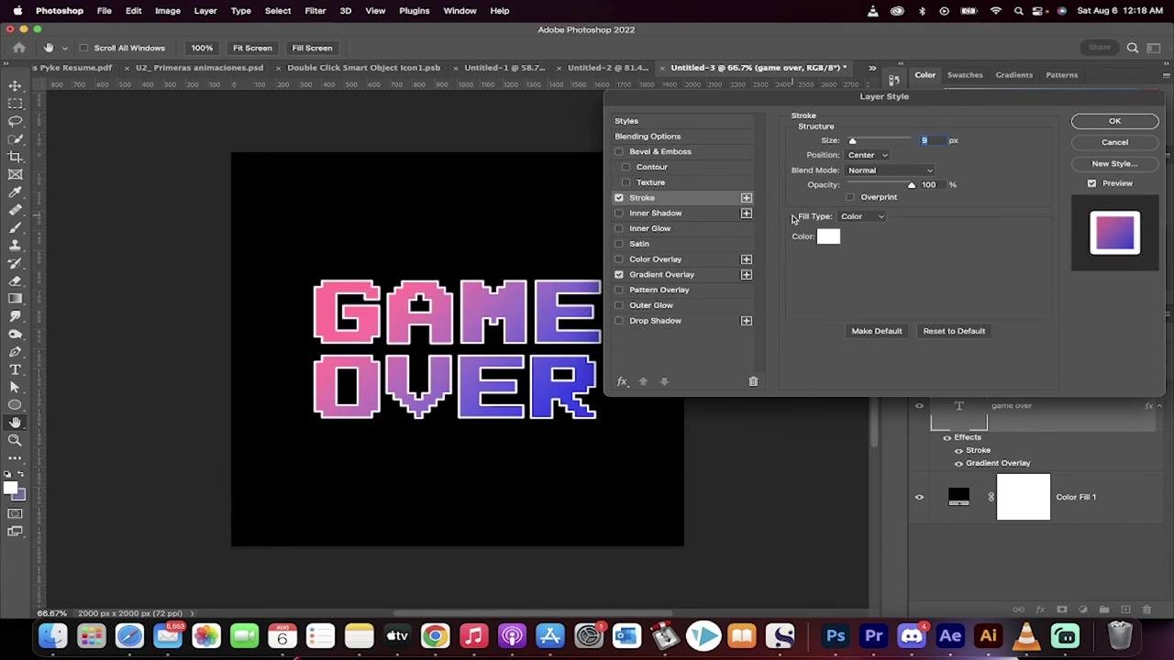
left_click(829, 239)
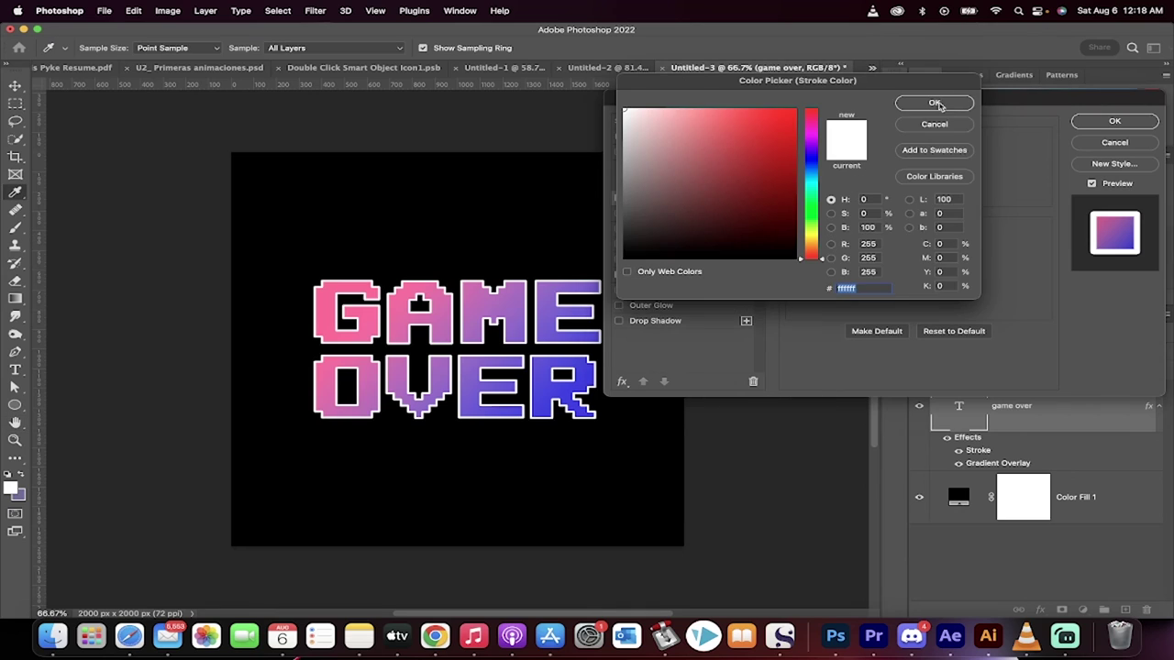
left_click(935, 103)
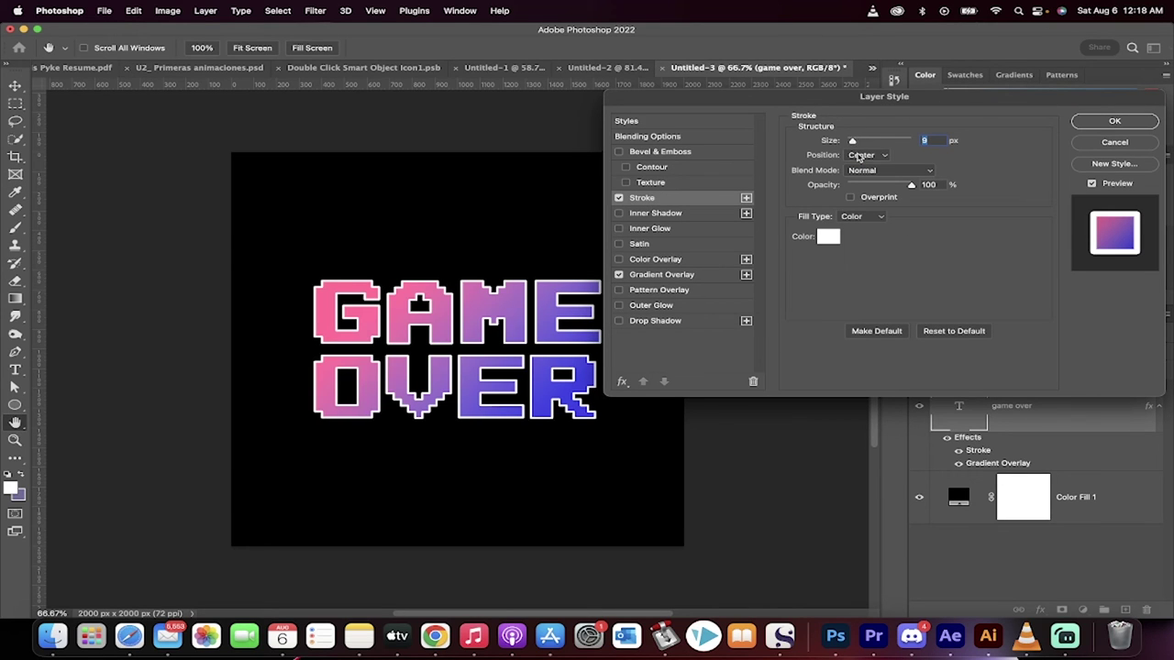
left_click(858, 155)
left_click(869, 125)
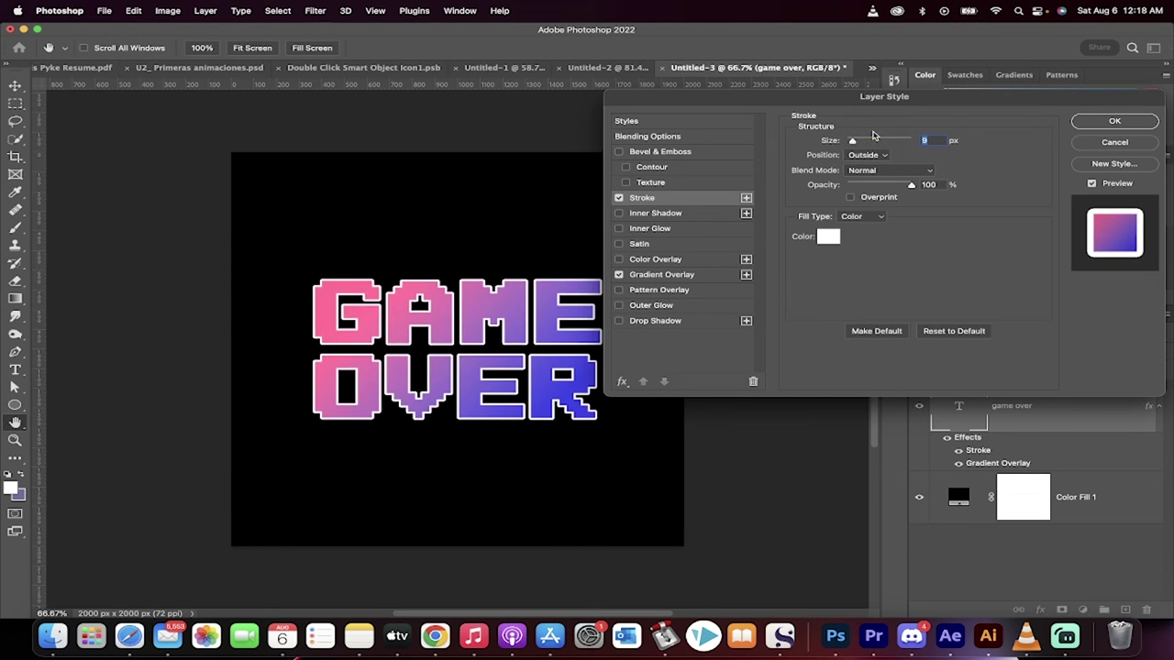
left_click(863, 155)
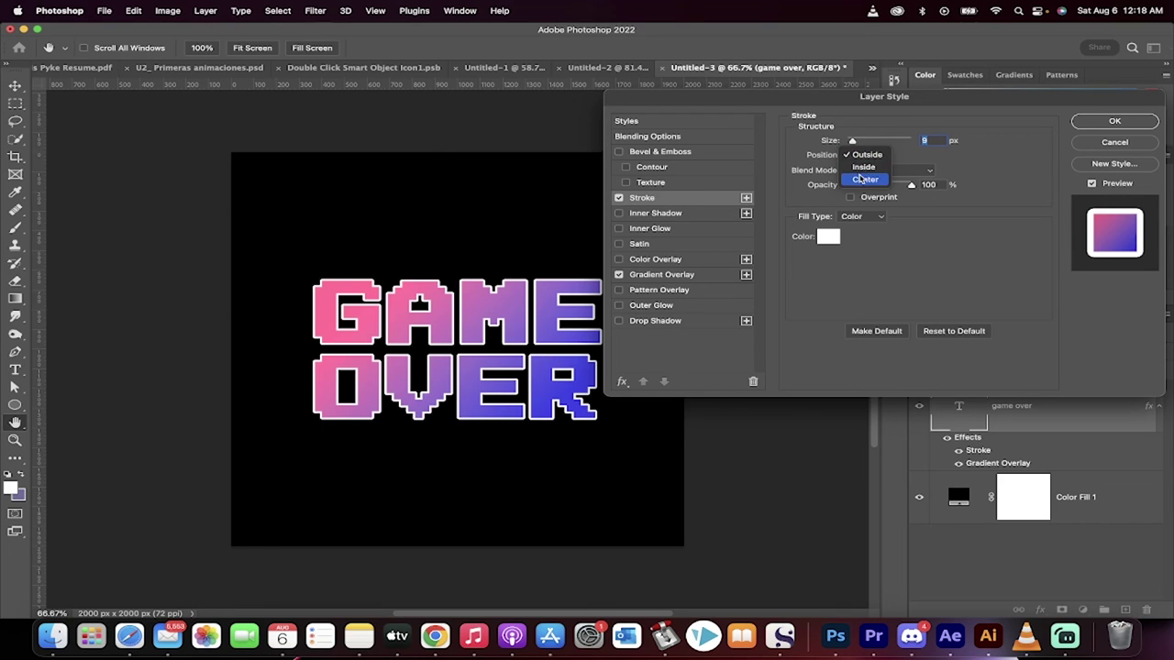
left_click(864, 180)
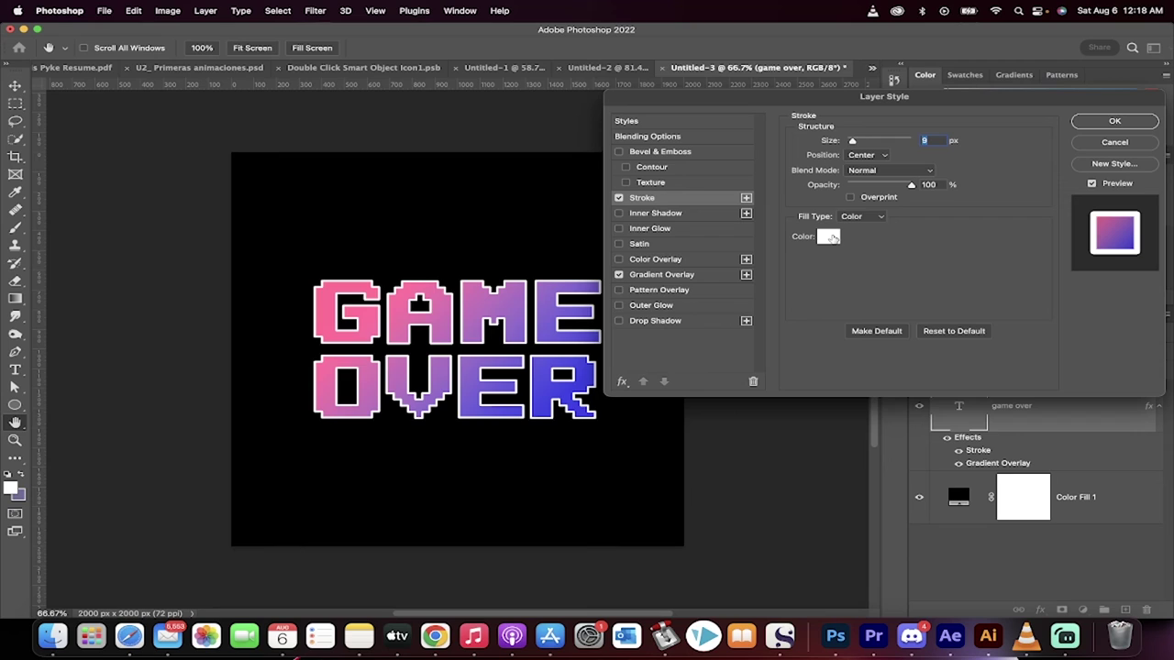
left_click(1095, 127)
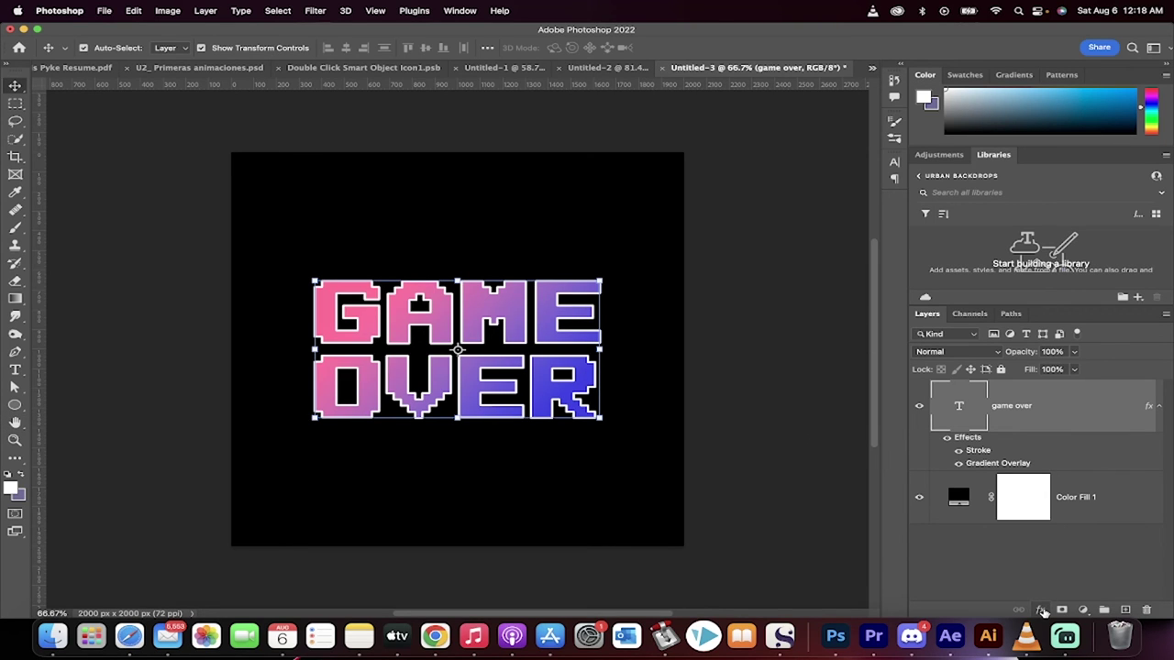
Step: Add a Multiply 50% inner shadow with 24 px distance and size, then deselect the layer
left_click(1043, 612)
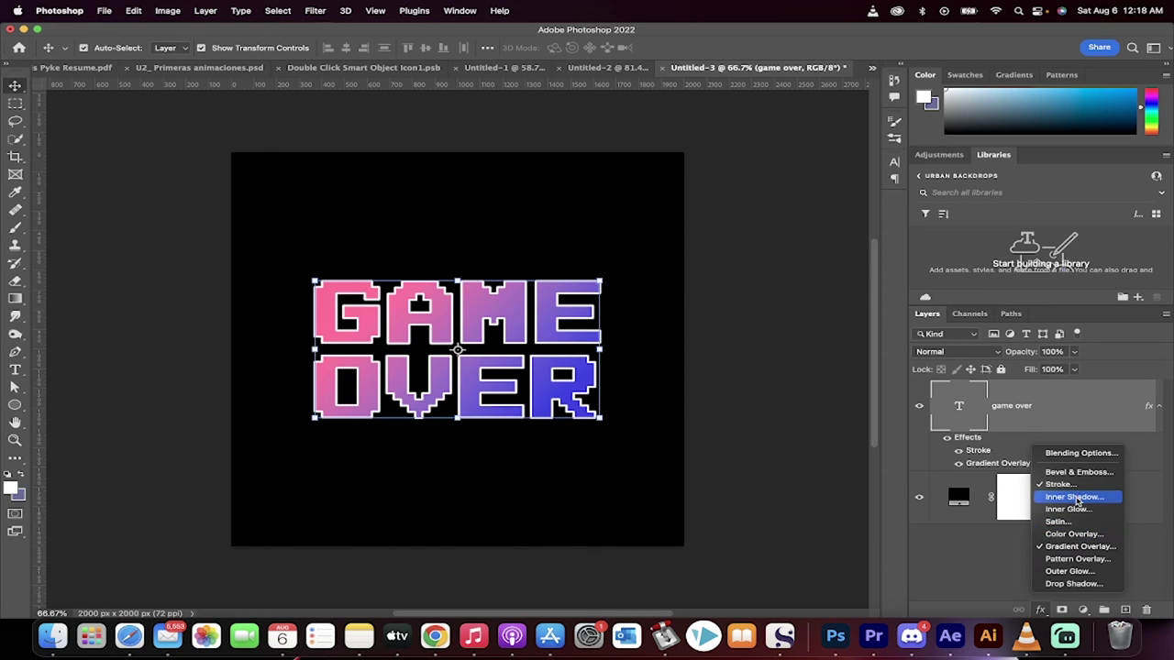
left_click(1074, 496)
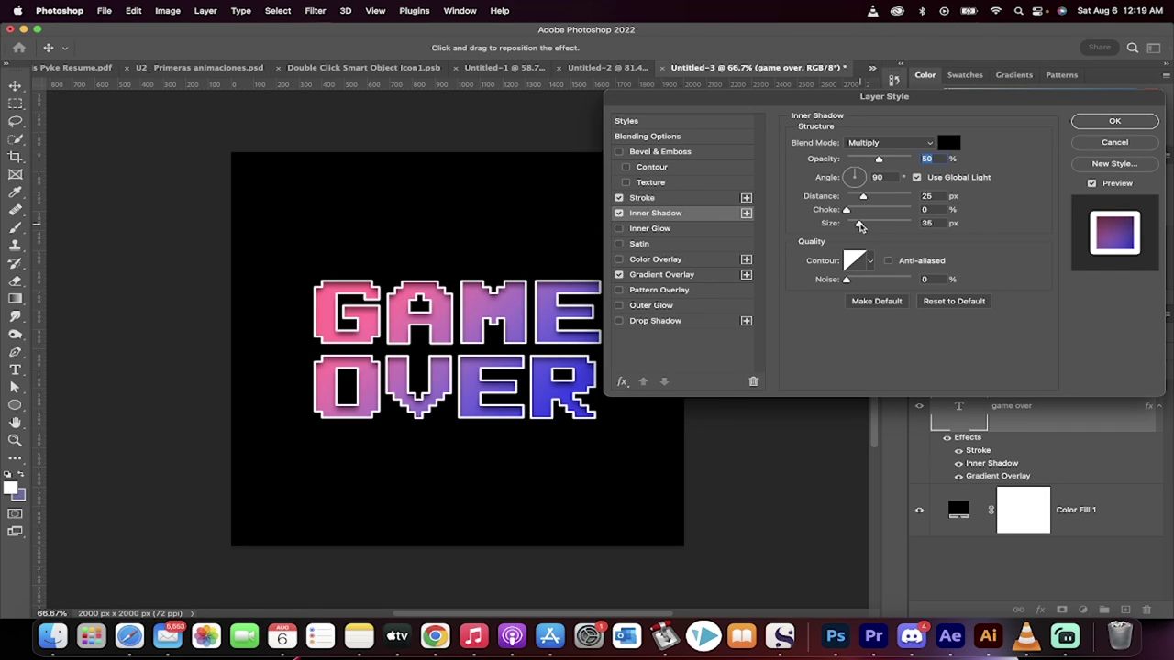
left_click_drag(860, 226, 861, 199)
left_click(1112, 122)
left_click(752, 398)
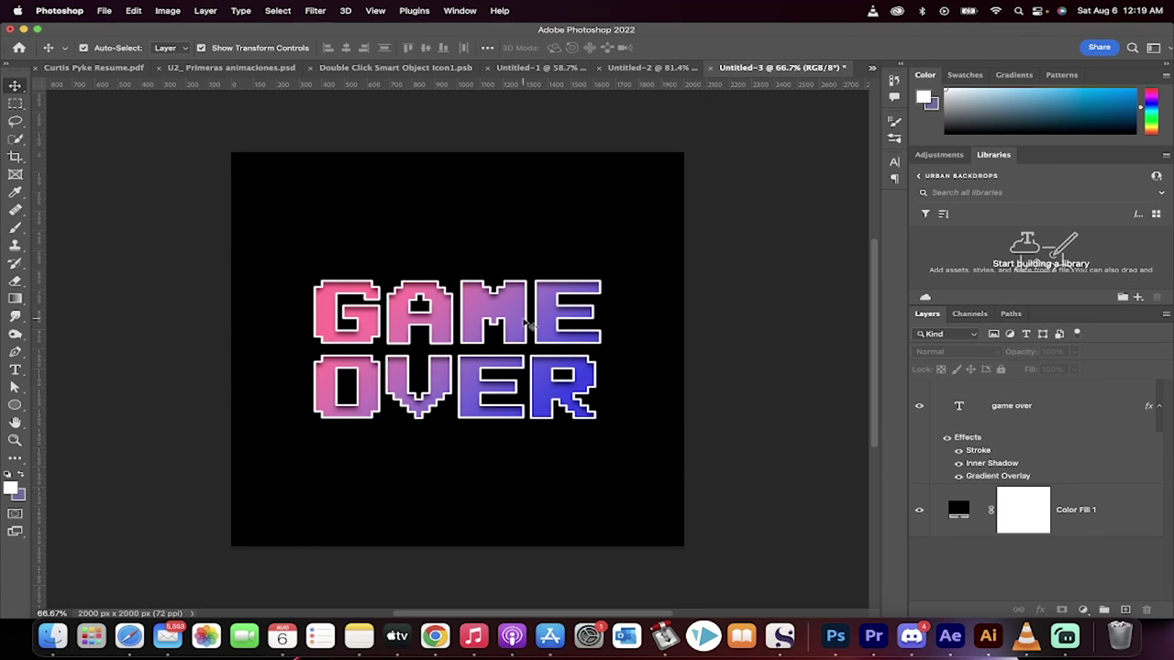